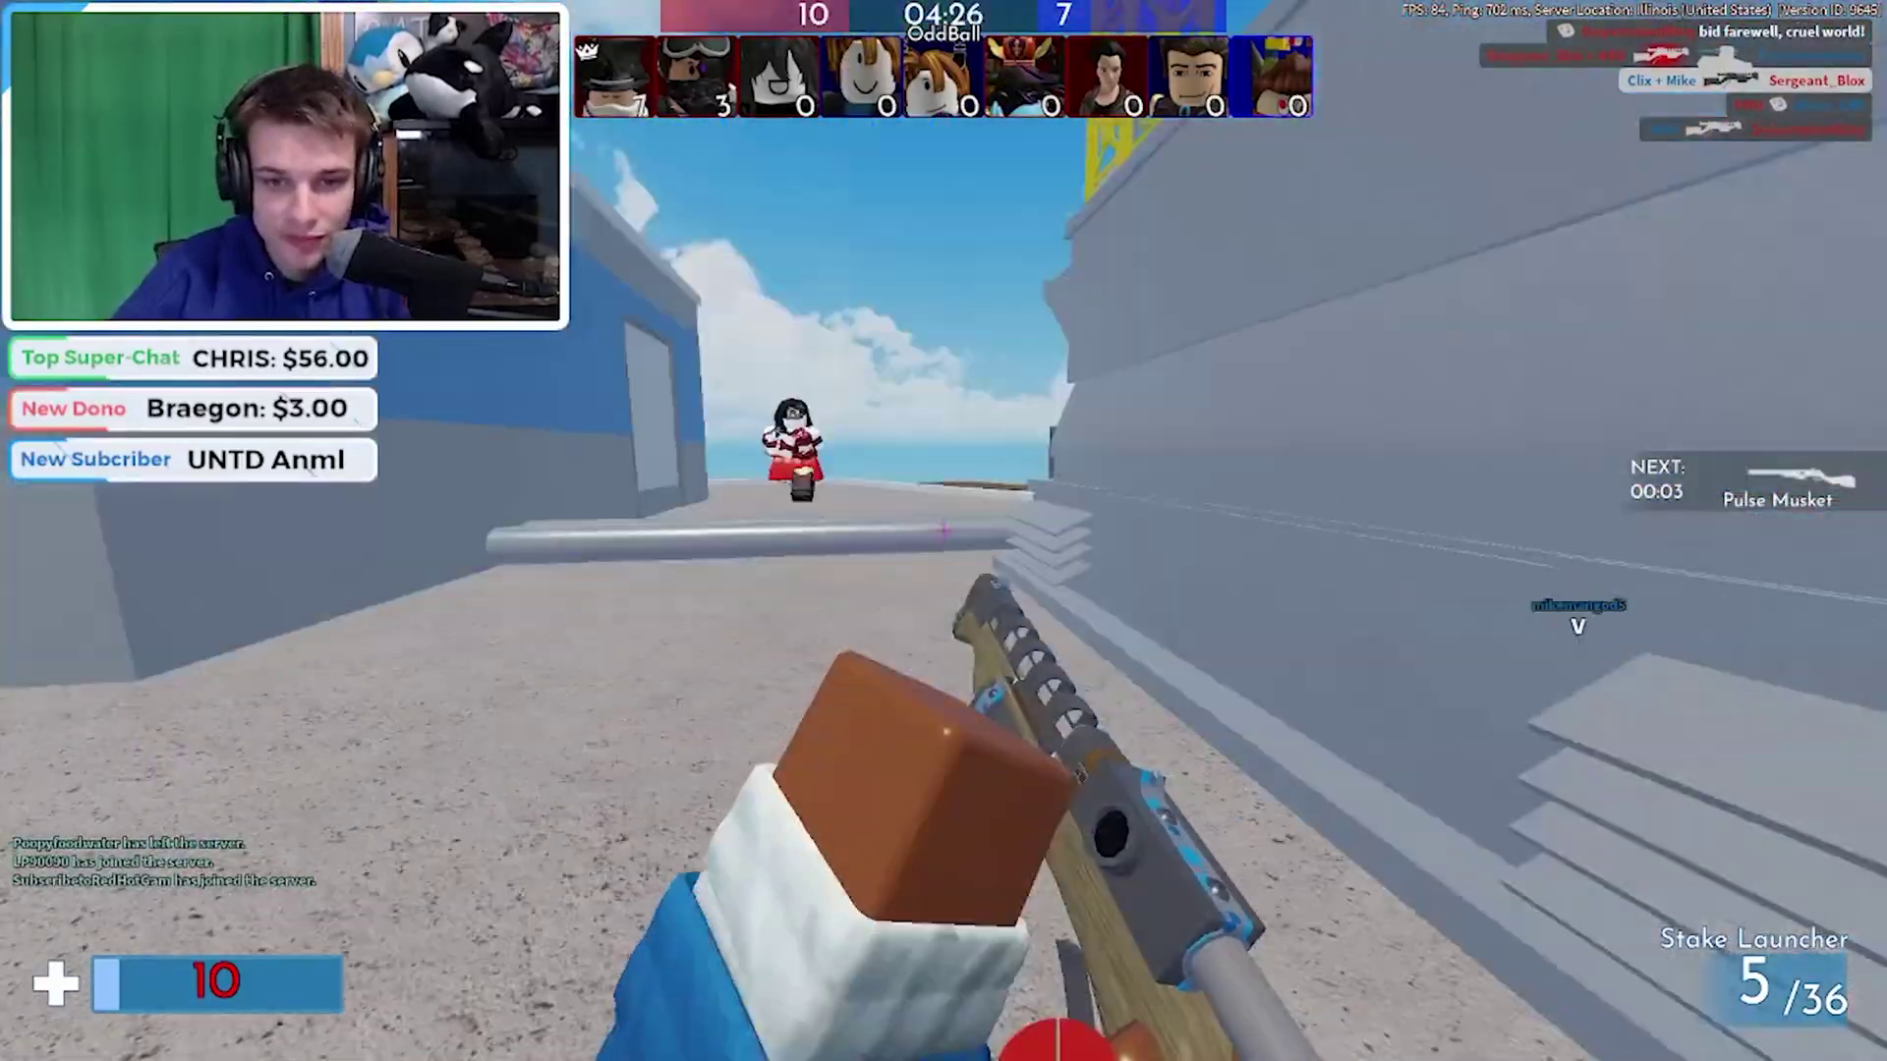
click(944, 531)
click(943, 530)
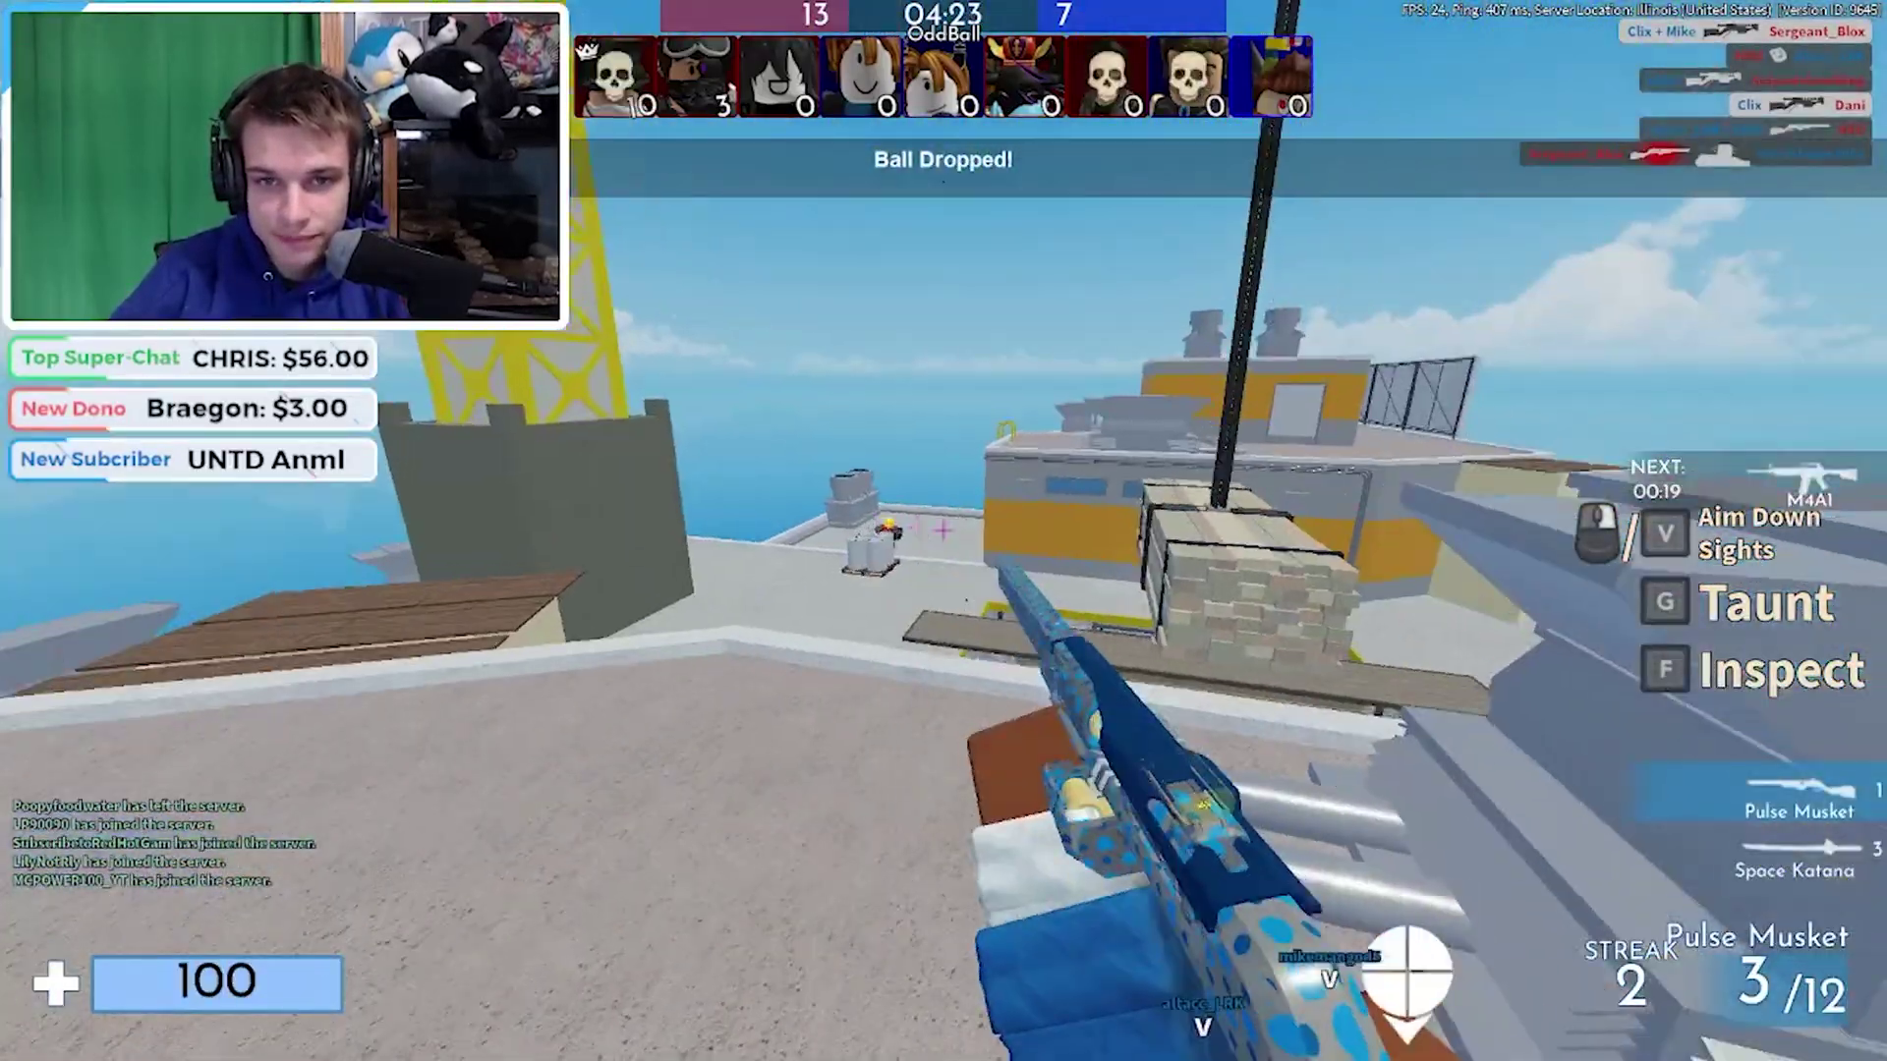
click(943, 530)
click(943, 531)
click(943, 531)
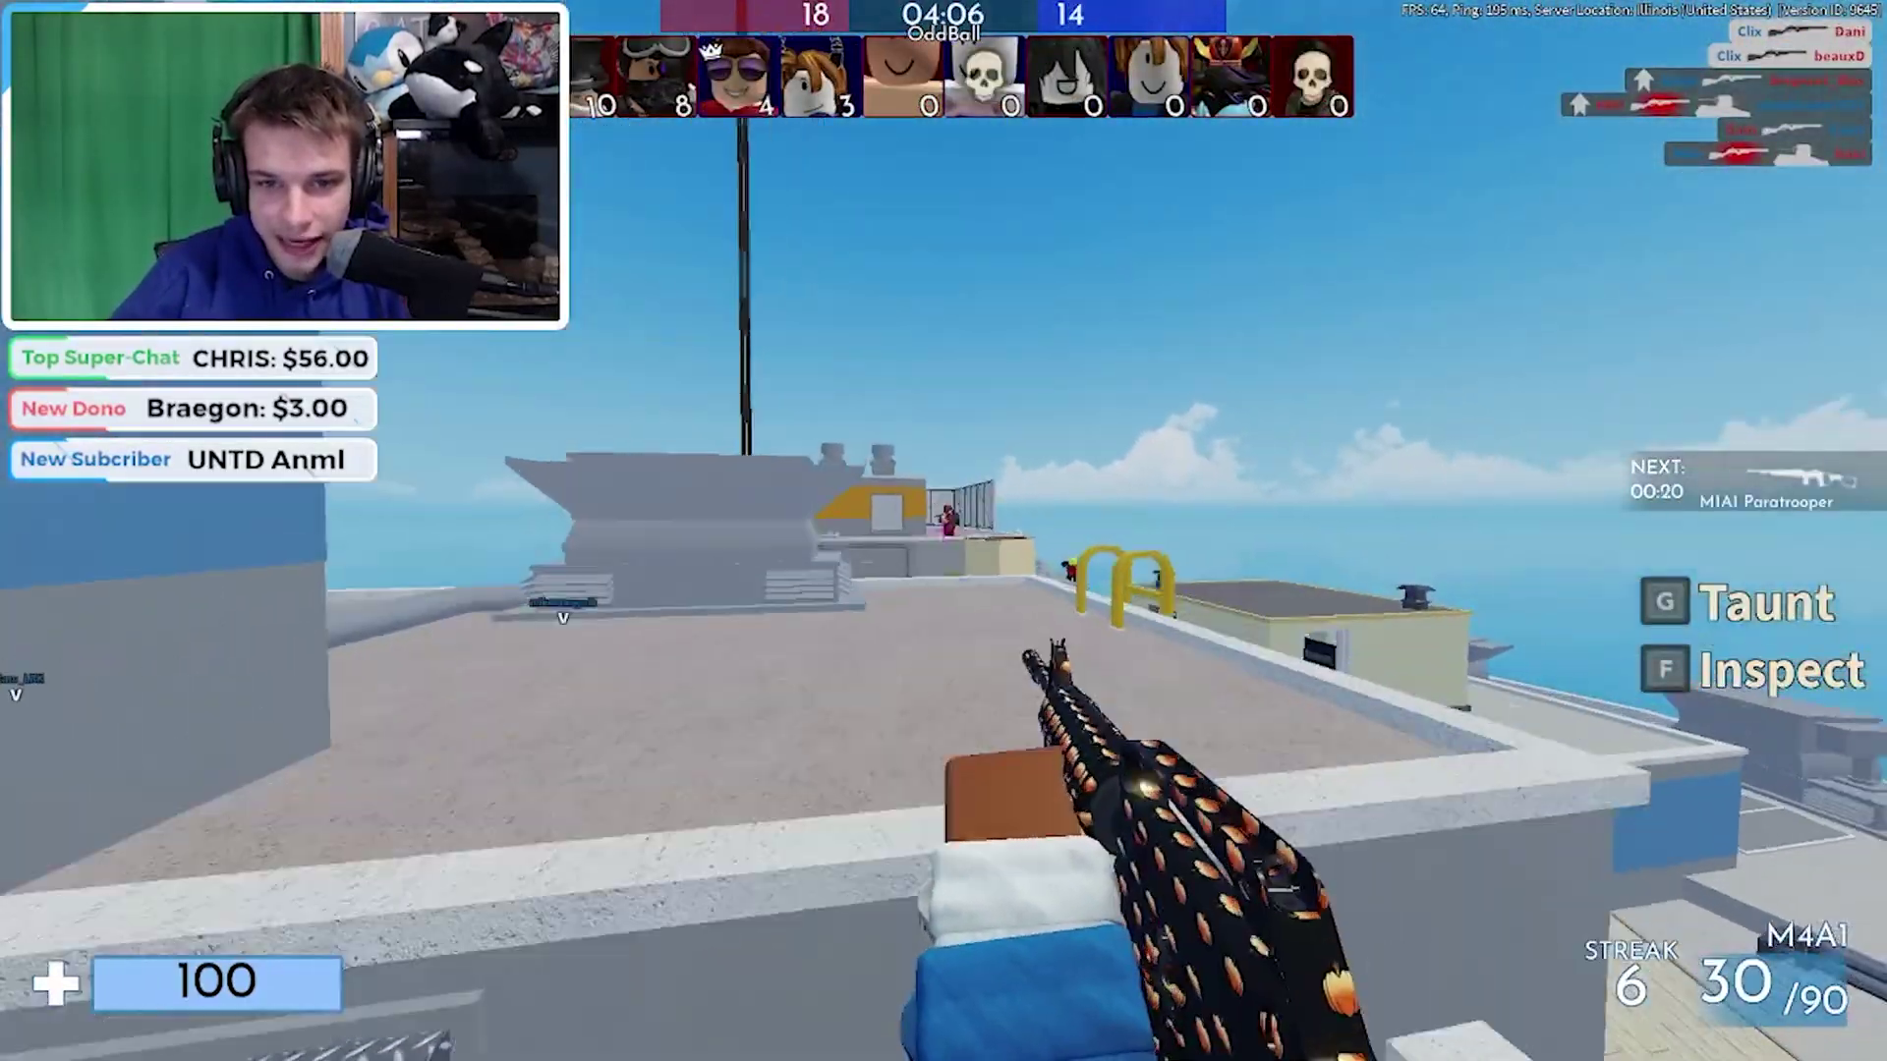
click(943, 531)
click(944, 531)
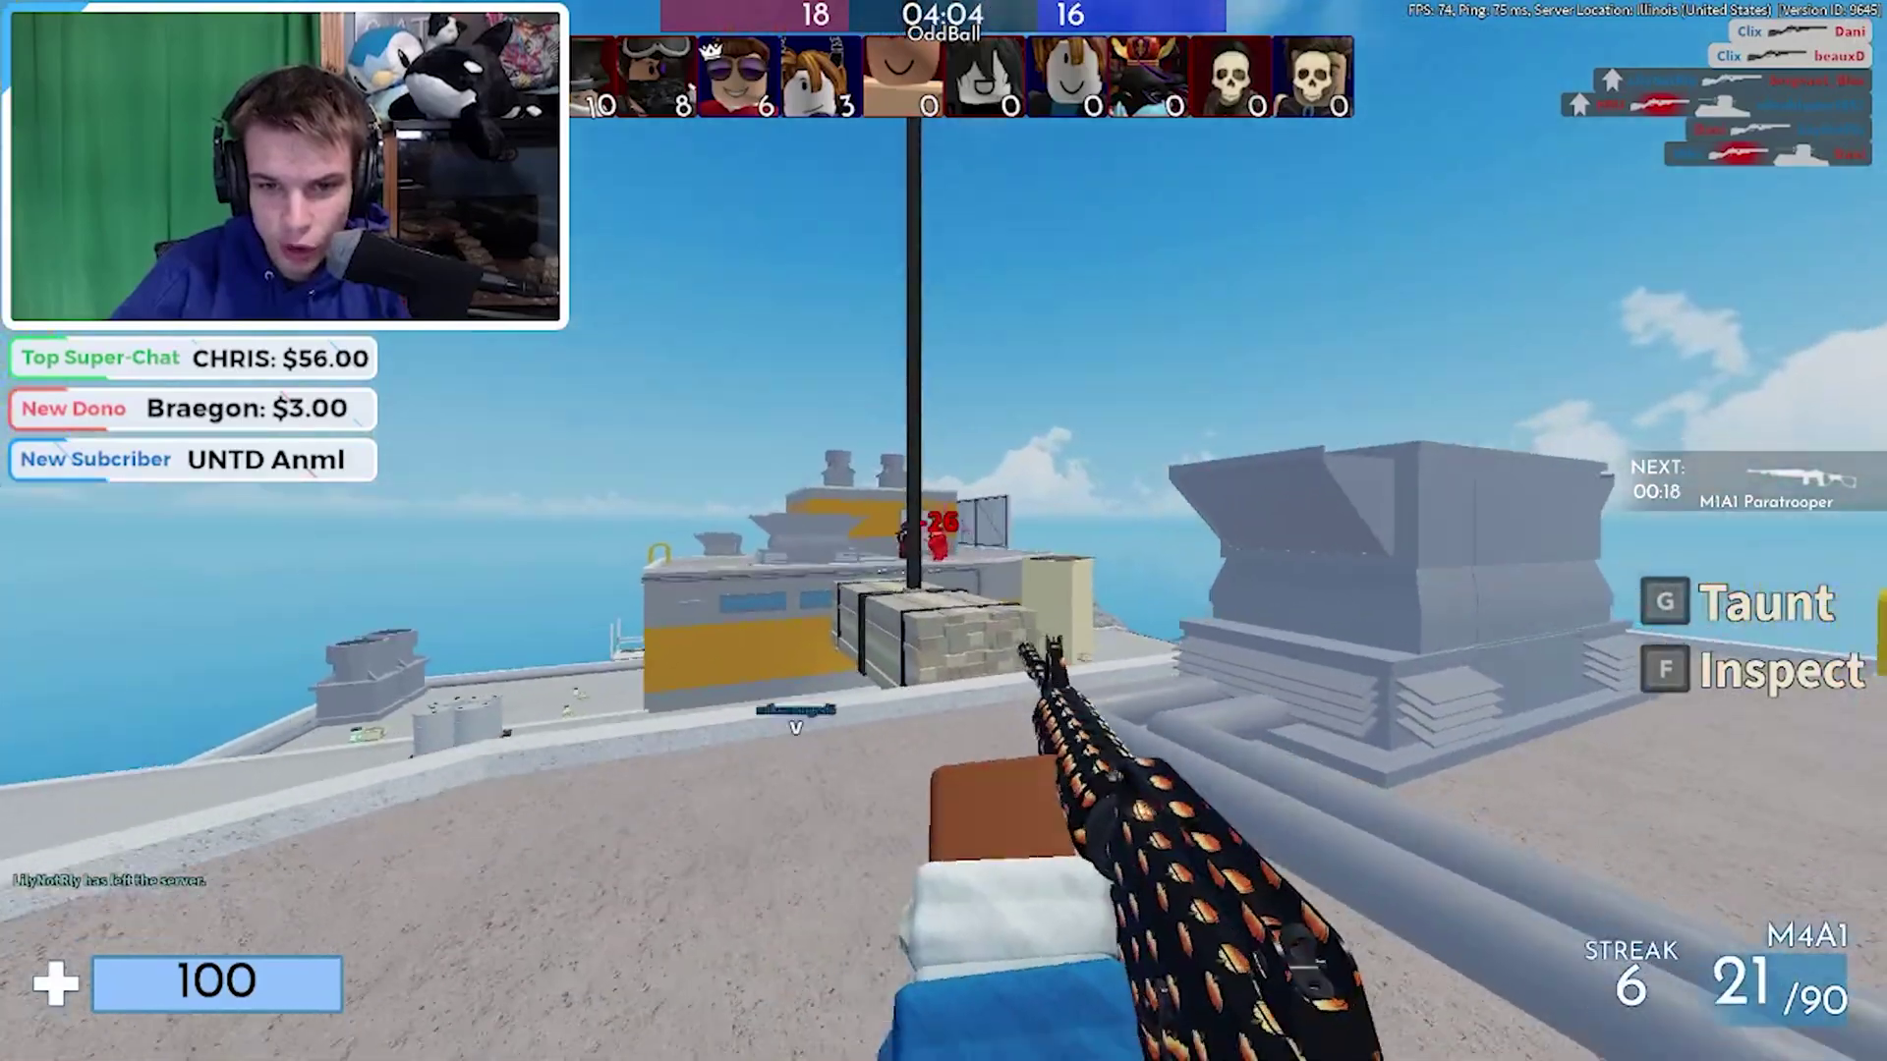
click(943, 530)
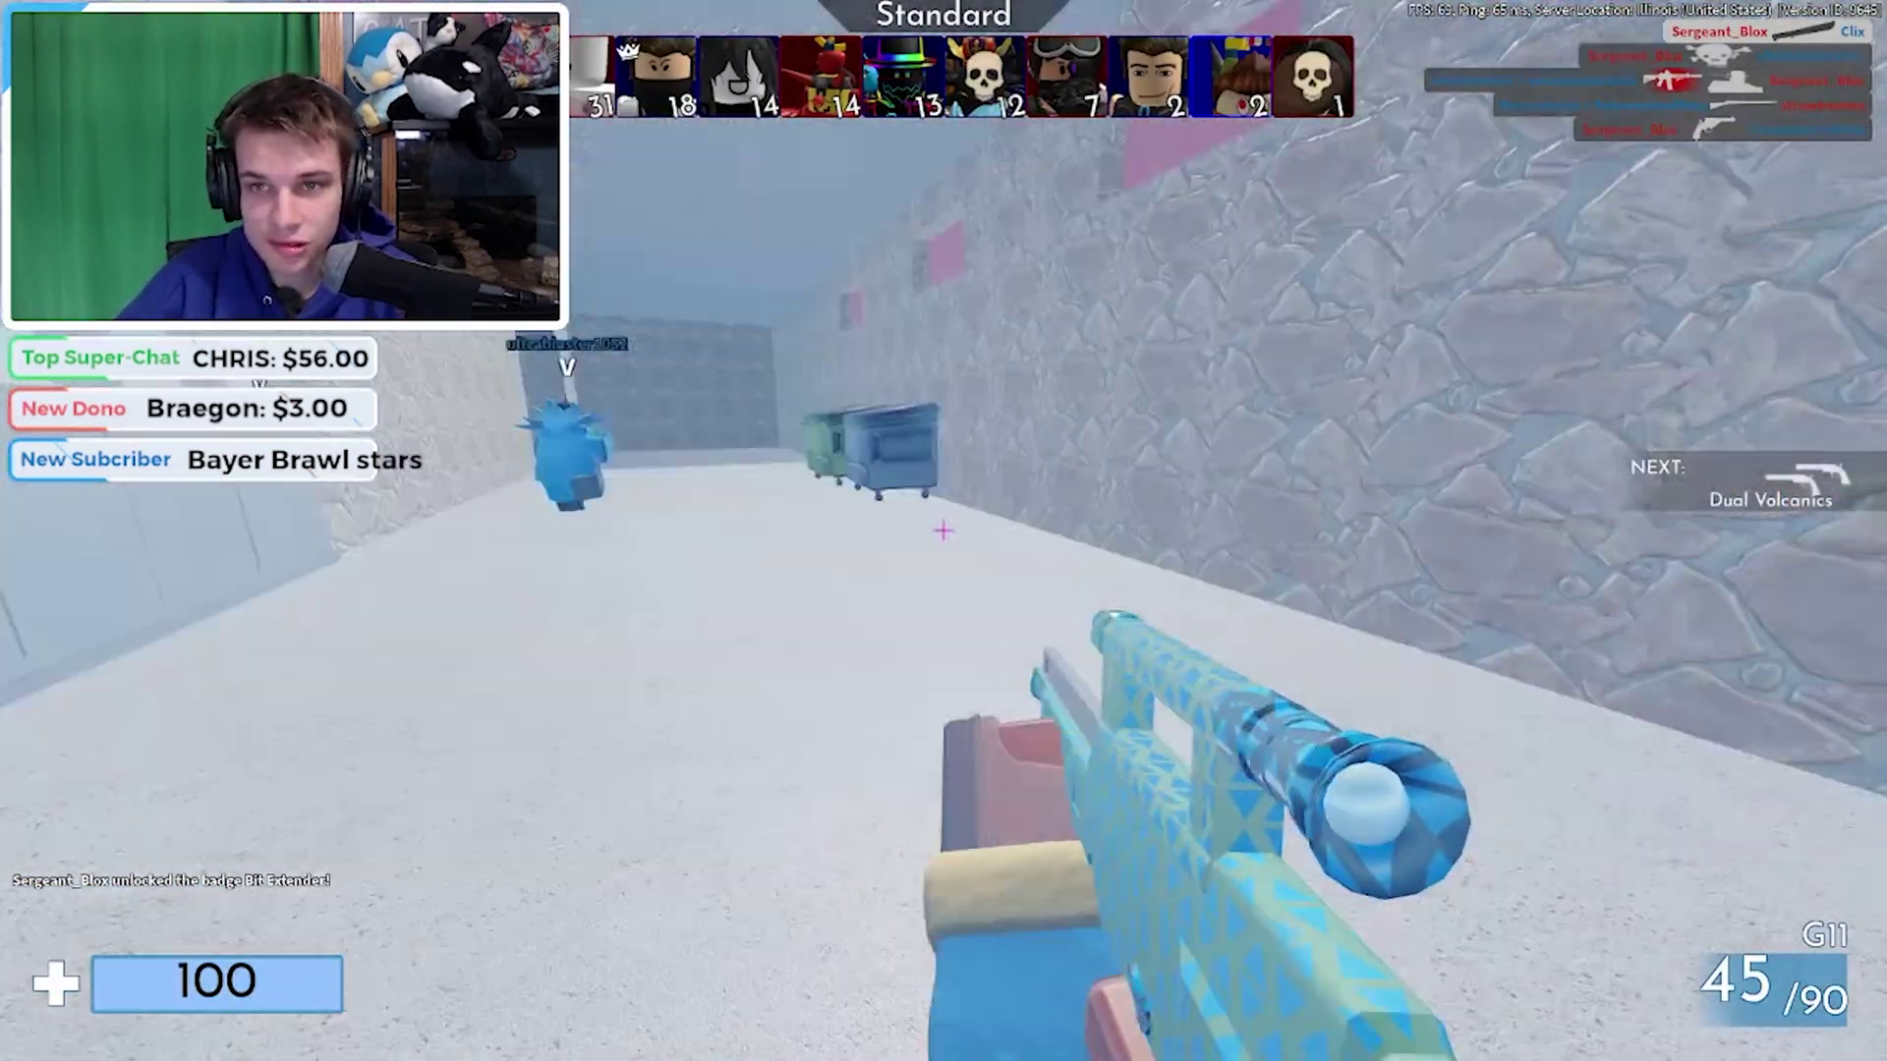
key(Escape)
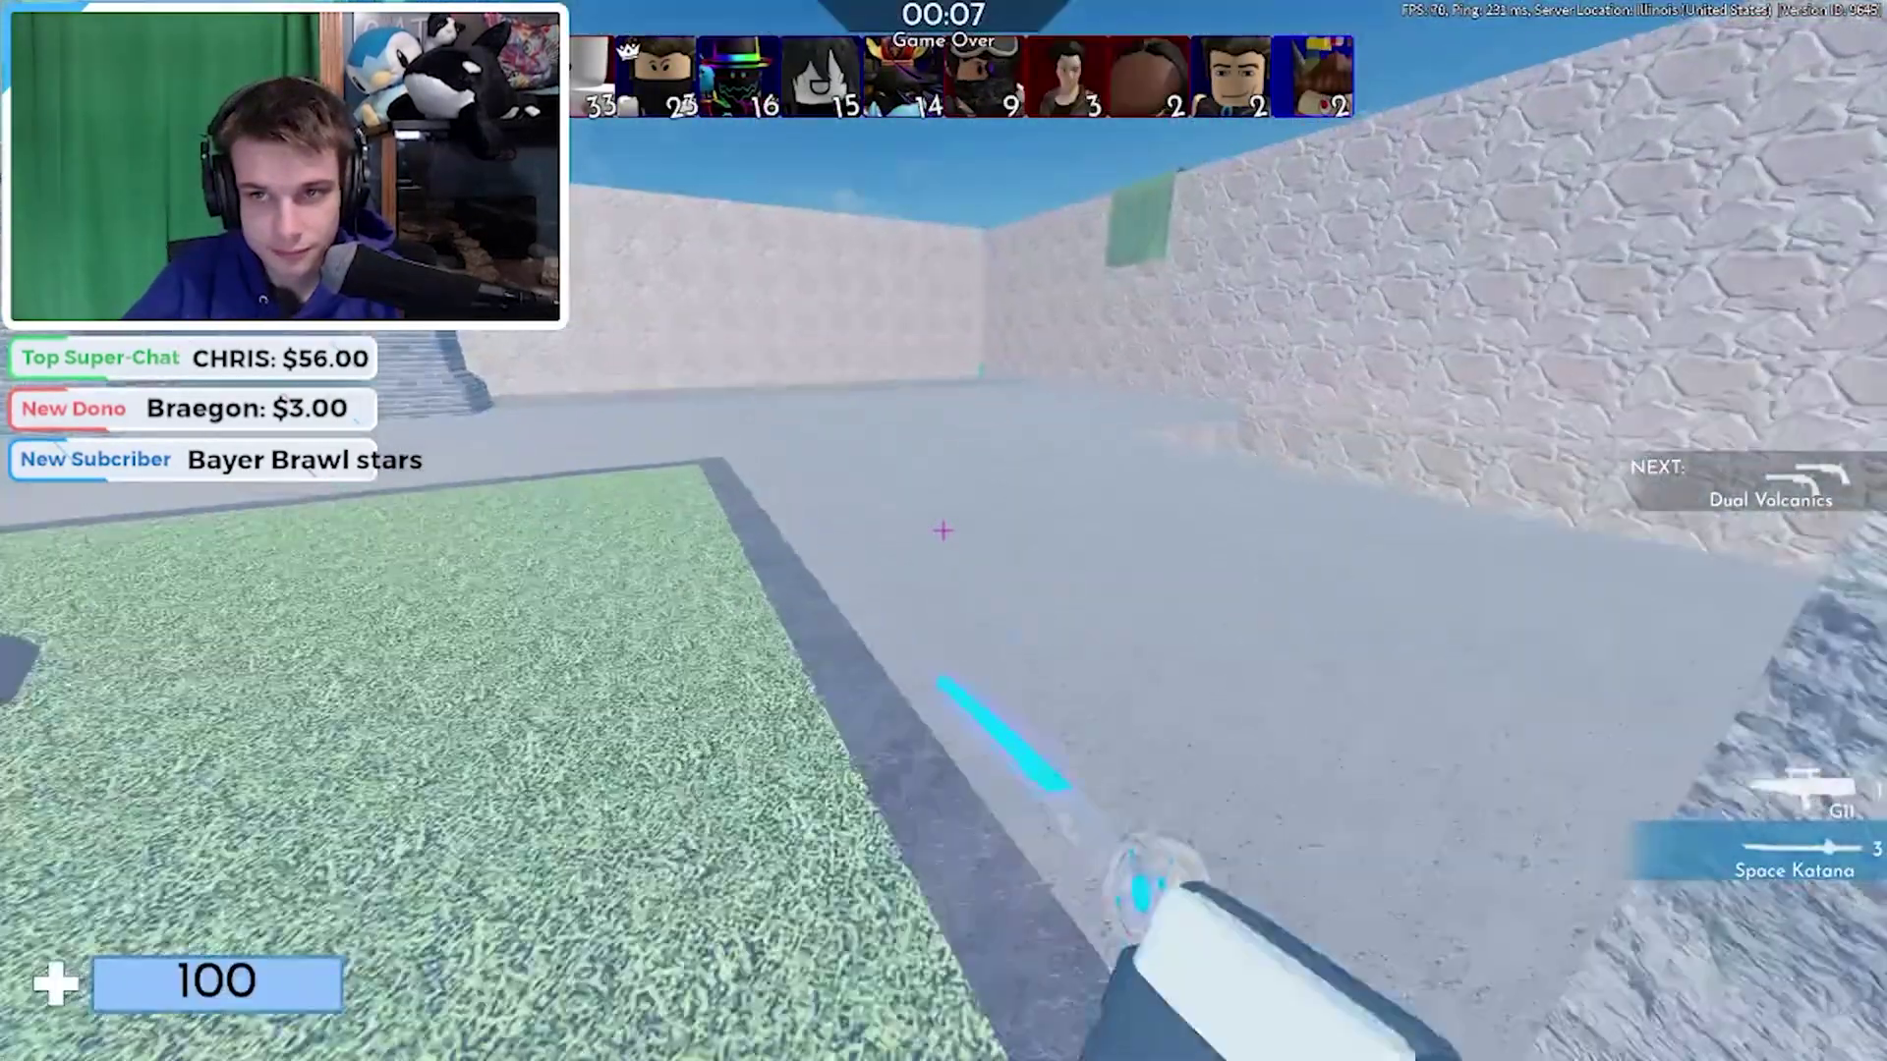
key(3)
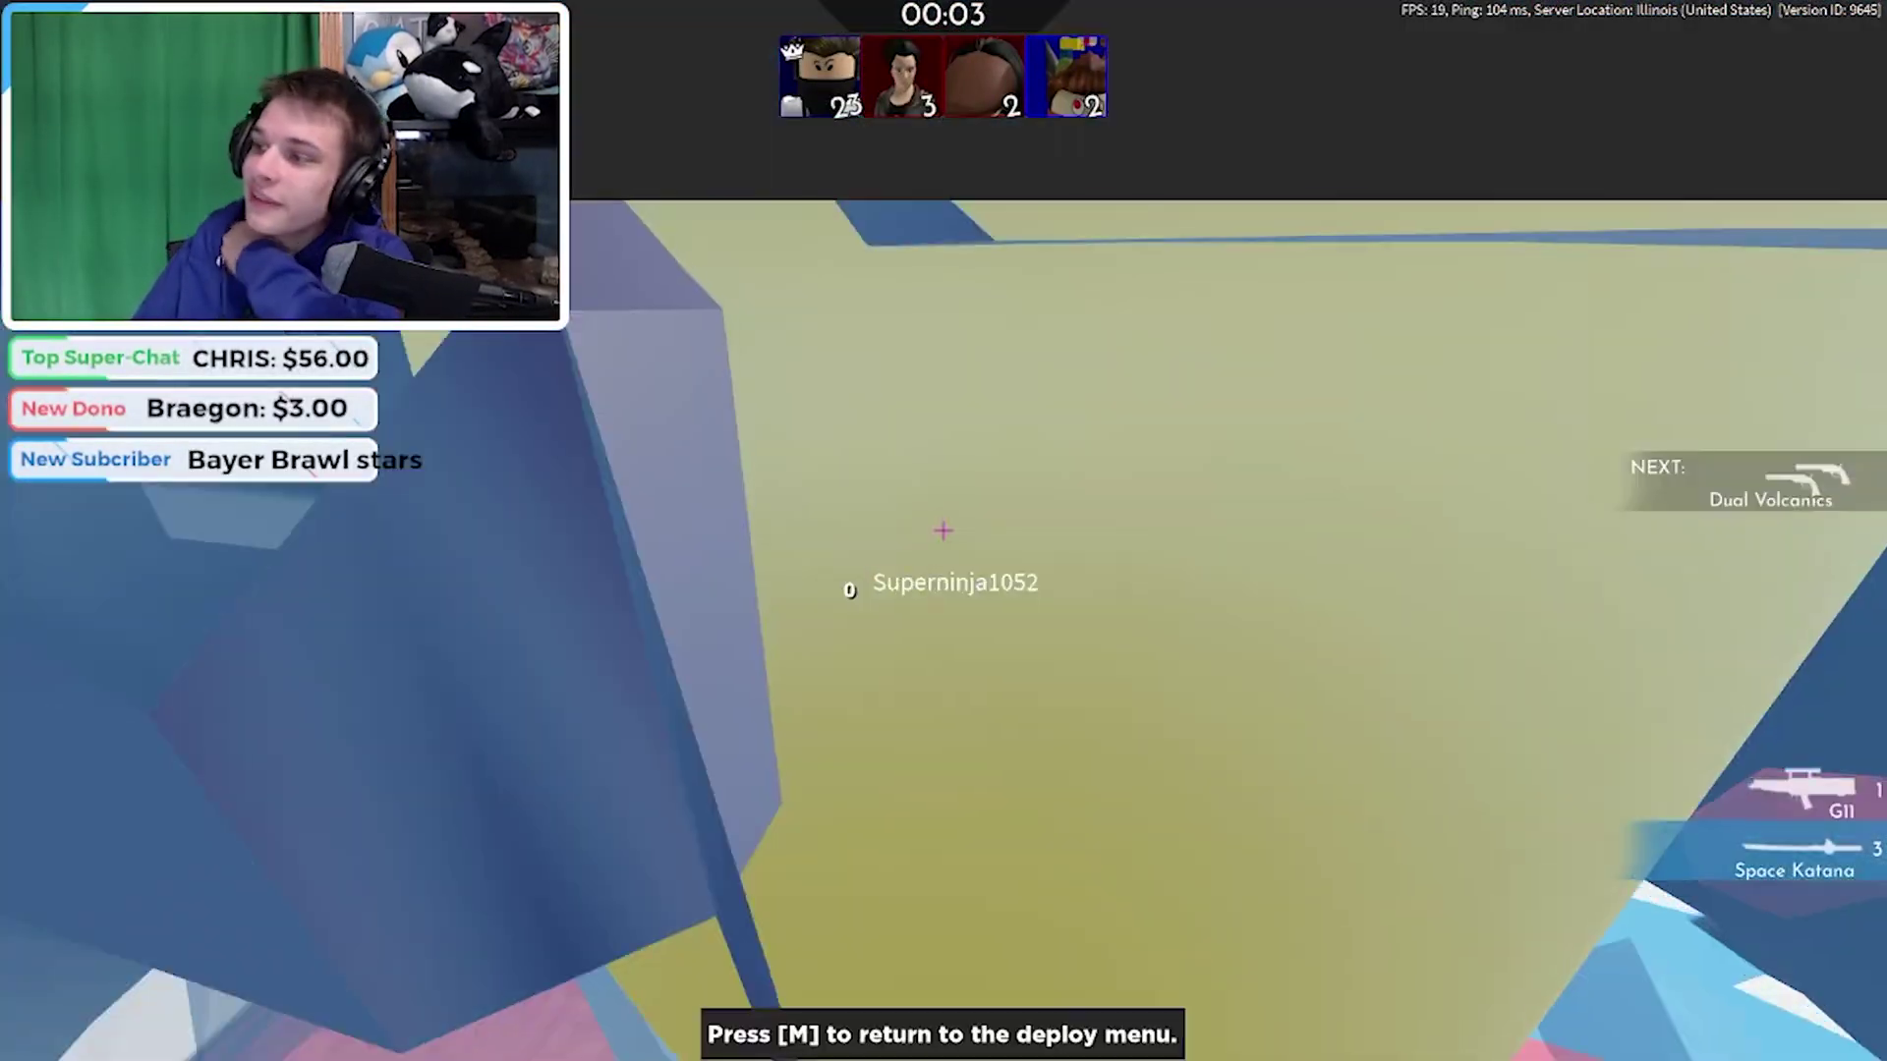
key(m)
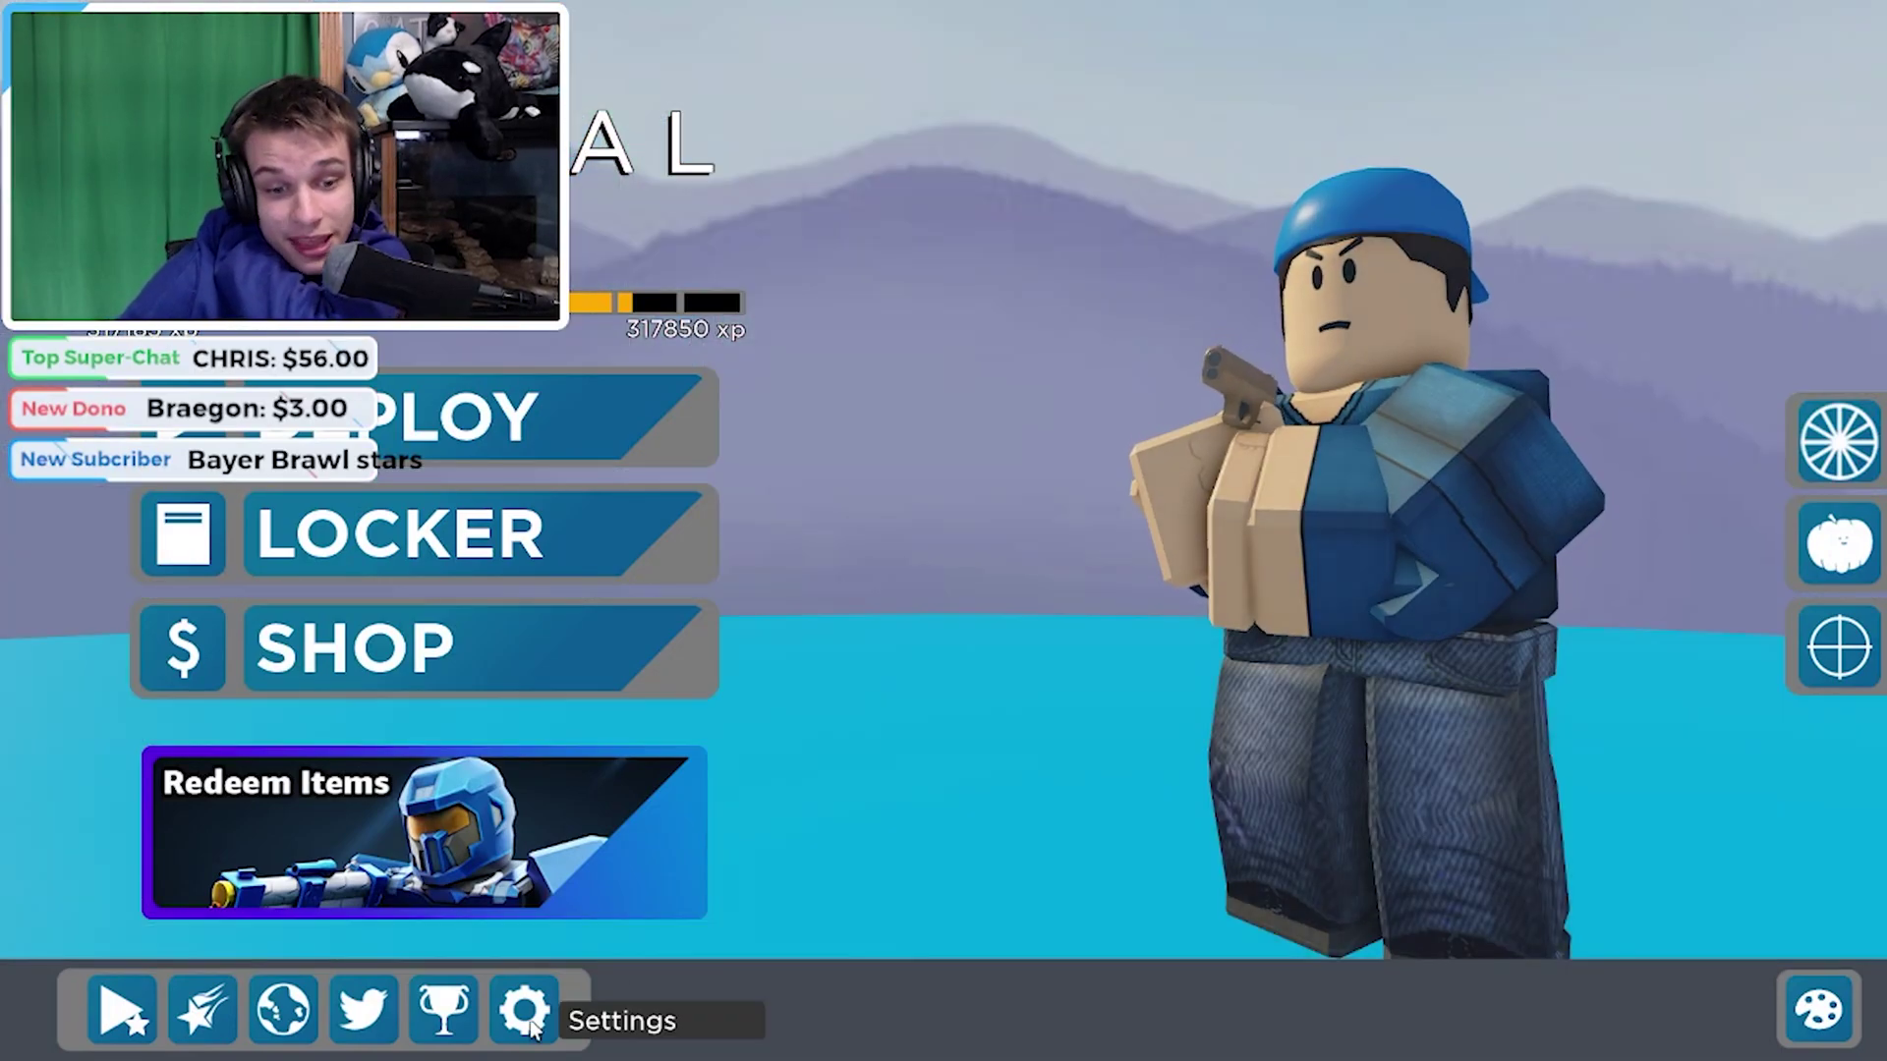
click(524, 1009)
click(373, 1005)
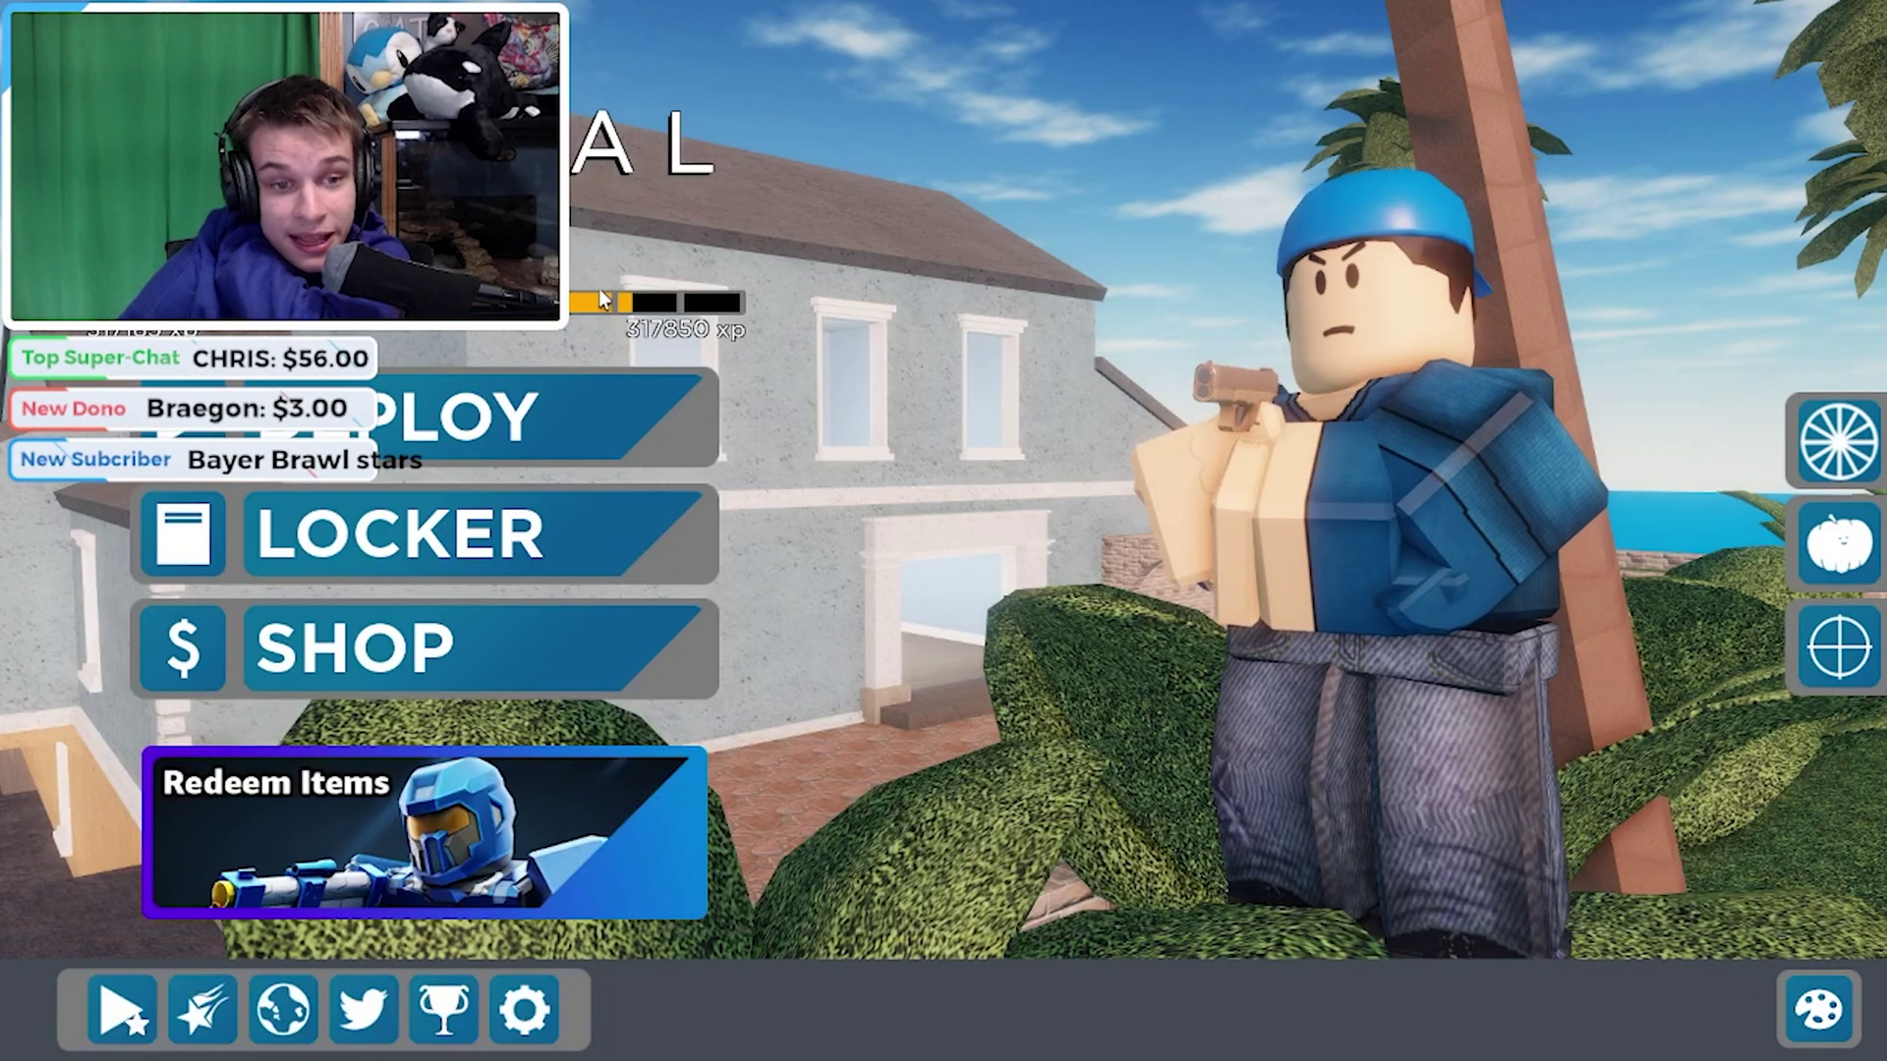
click(601, 390)
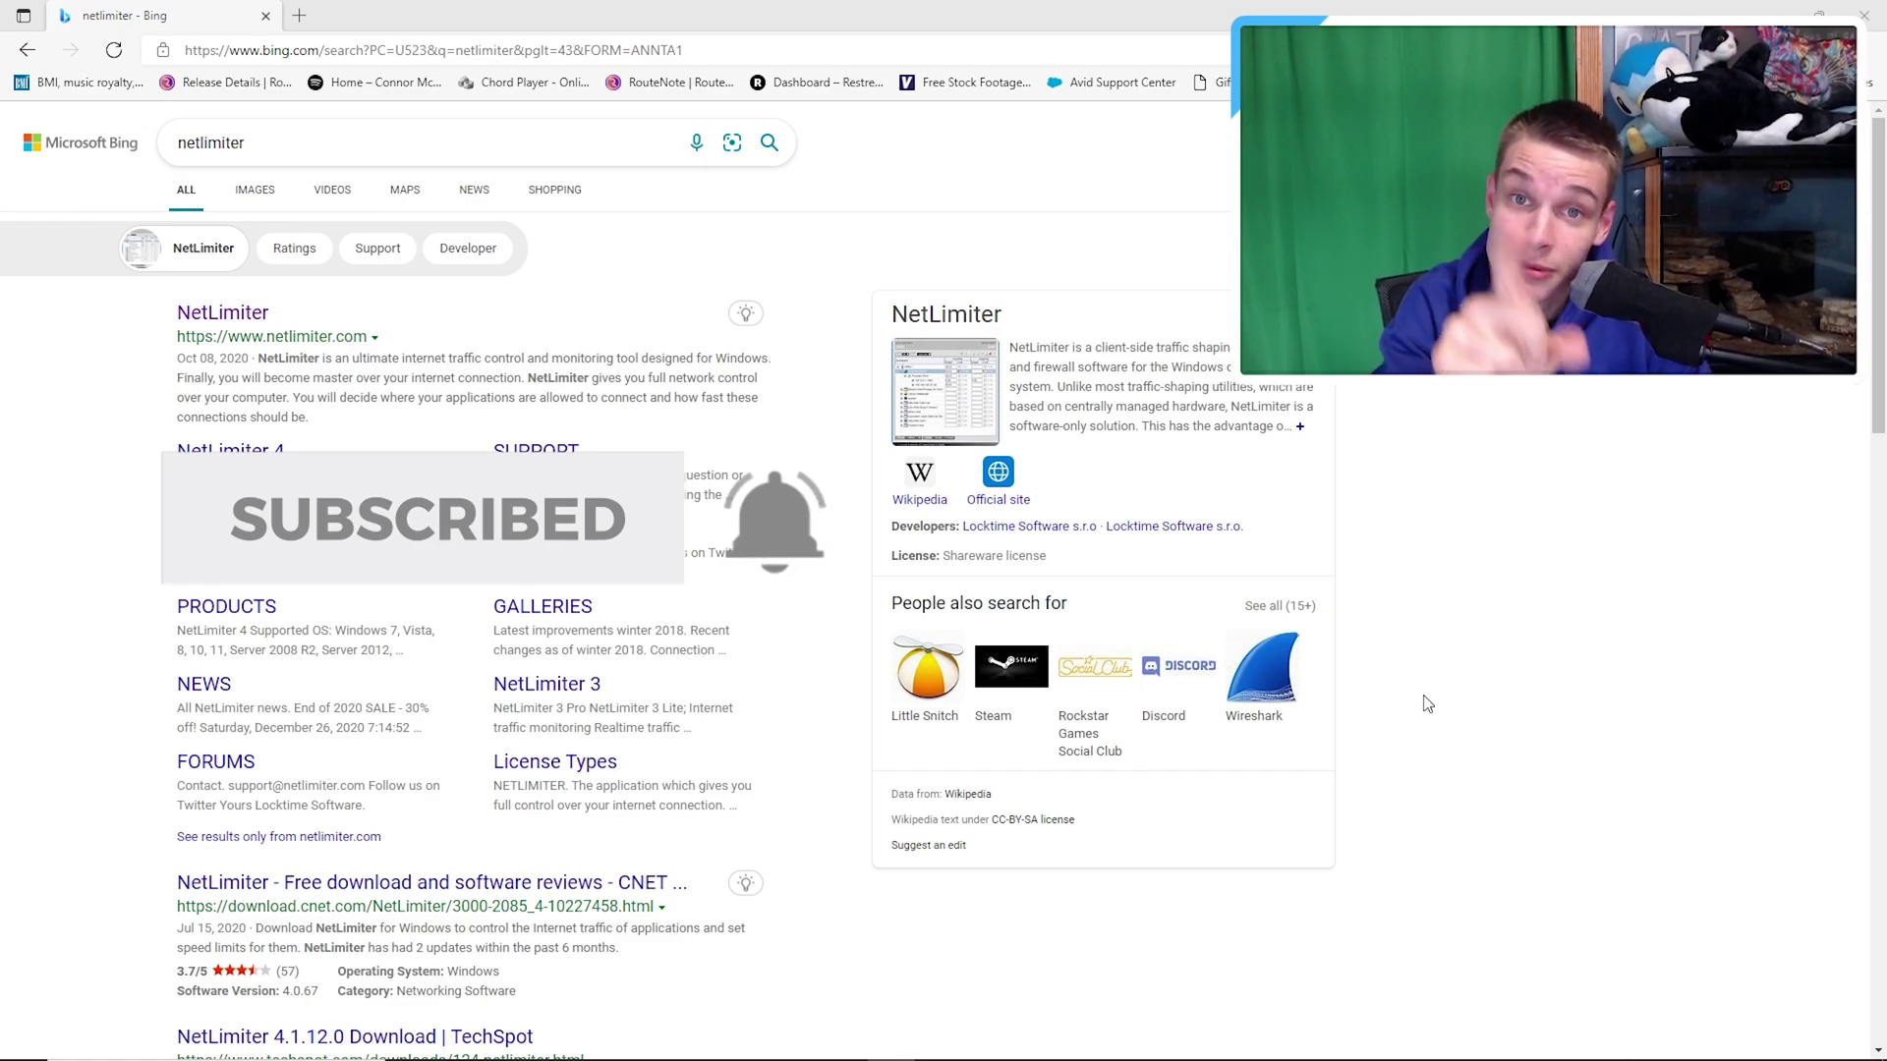
Open the official NetLimiter website from the search results and bring up its Buy page in a separate tab
click(314, 336)
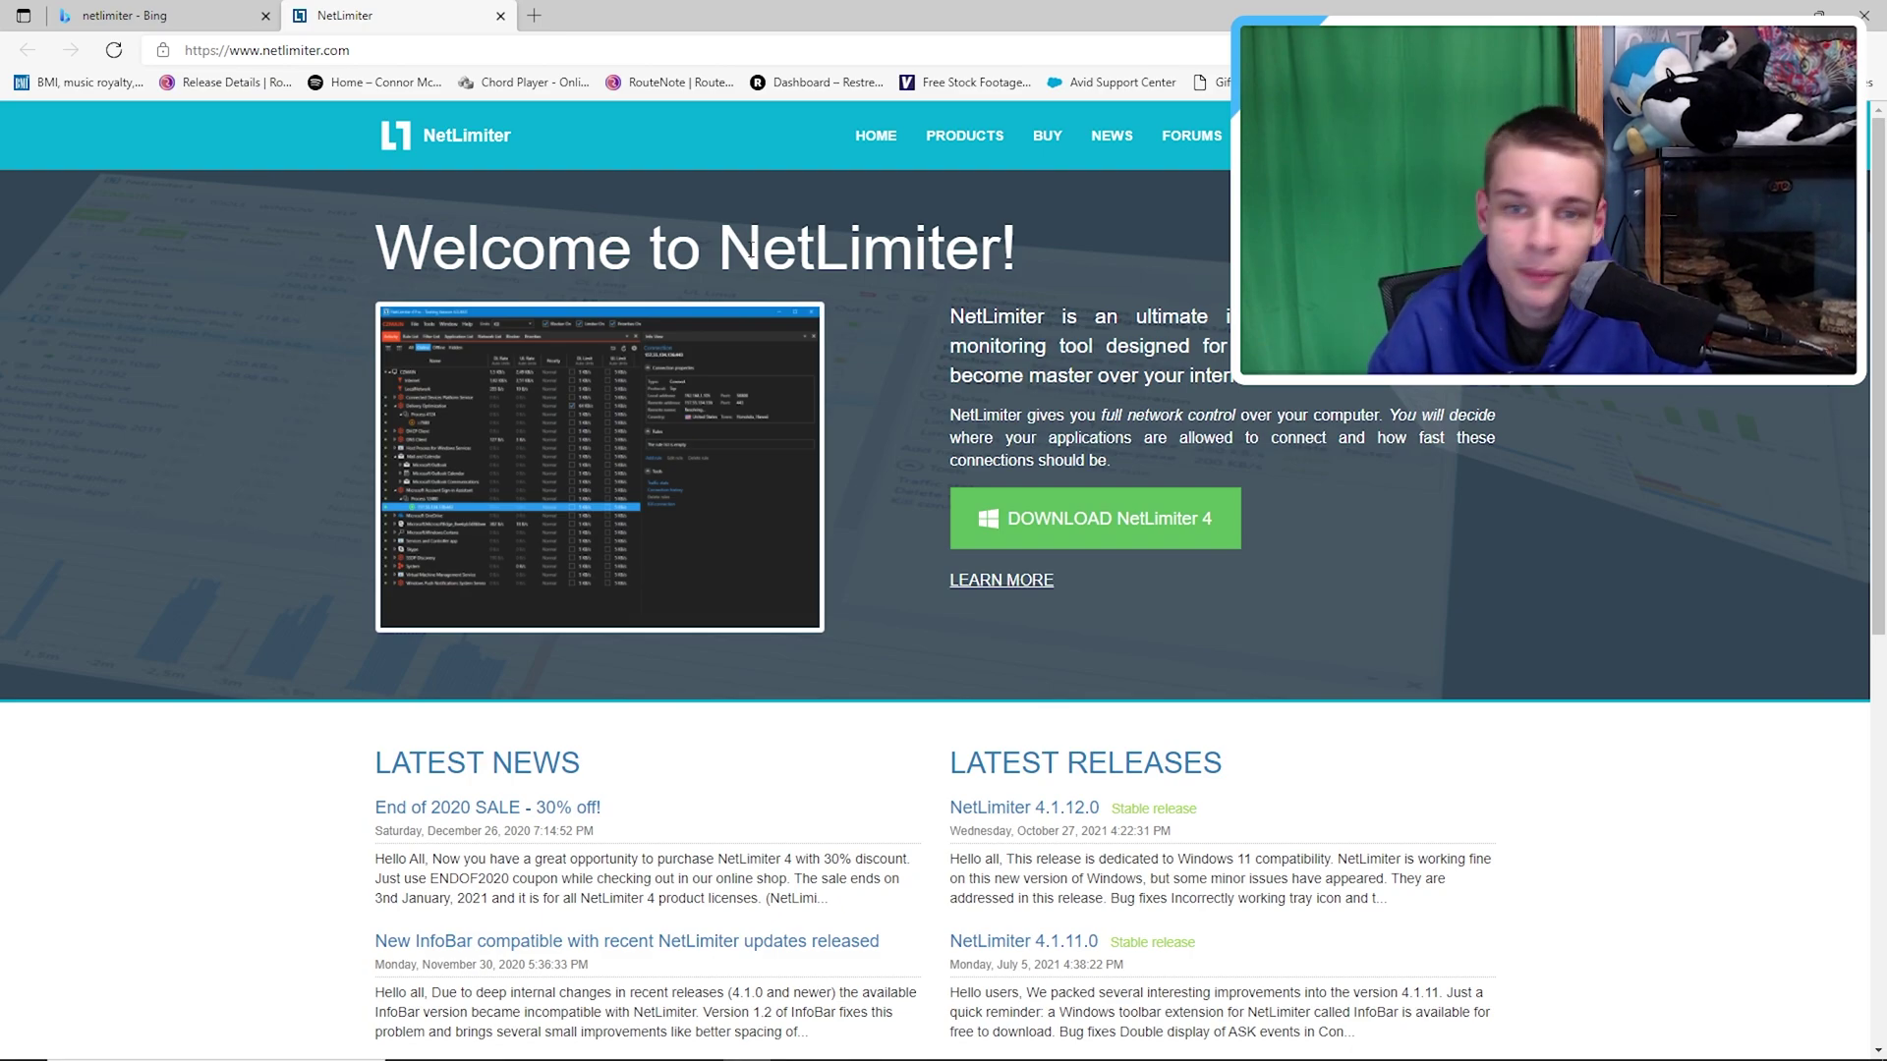
middle_click(1043, 145)
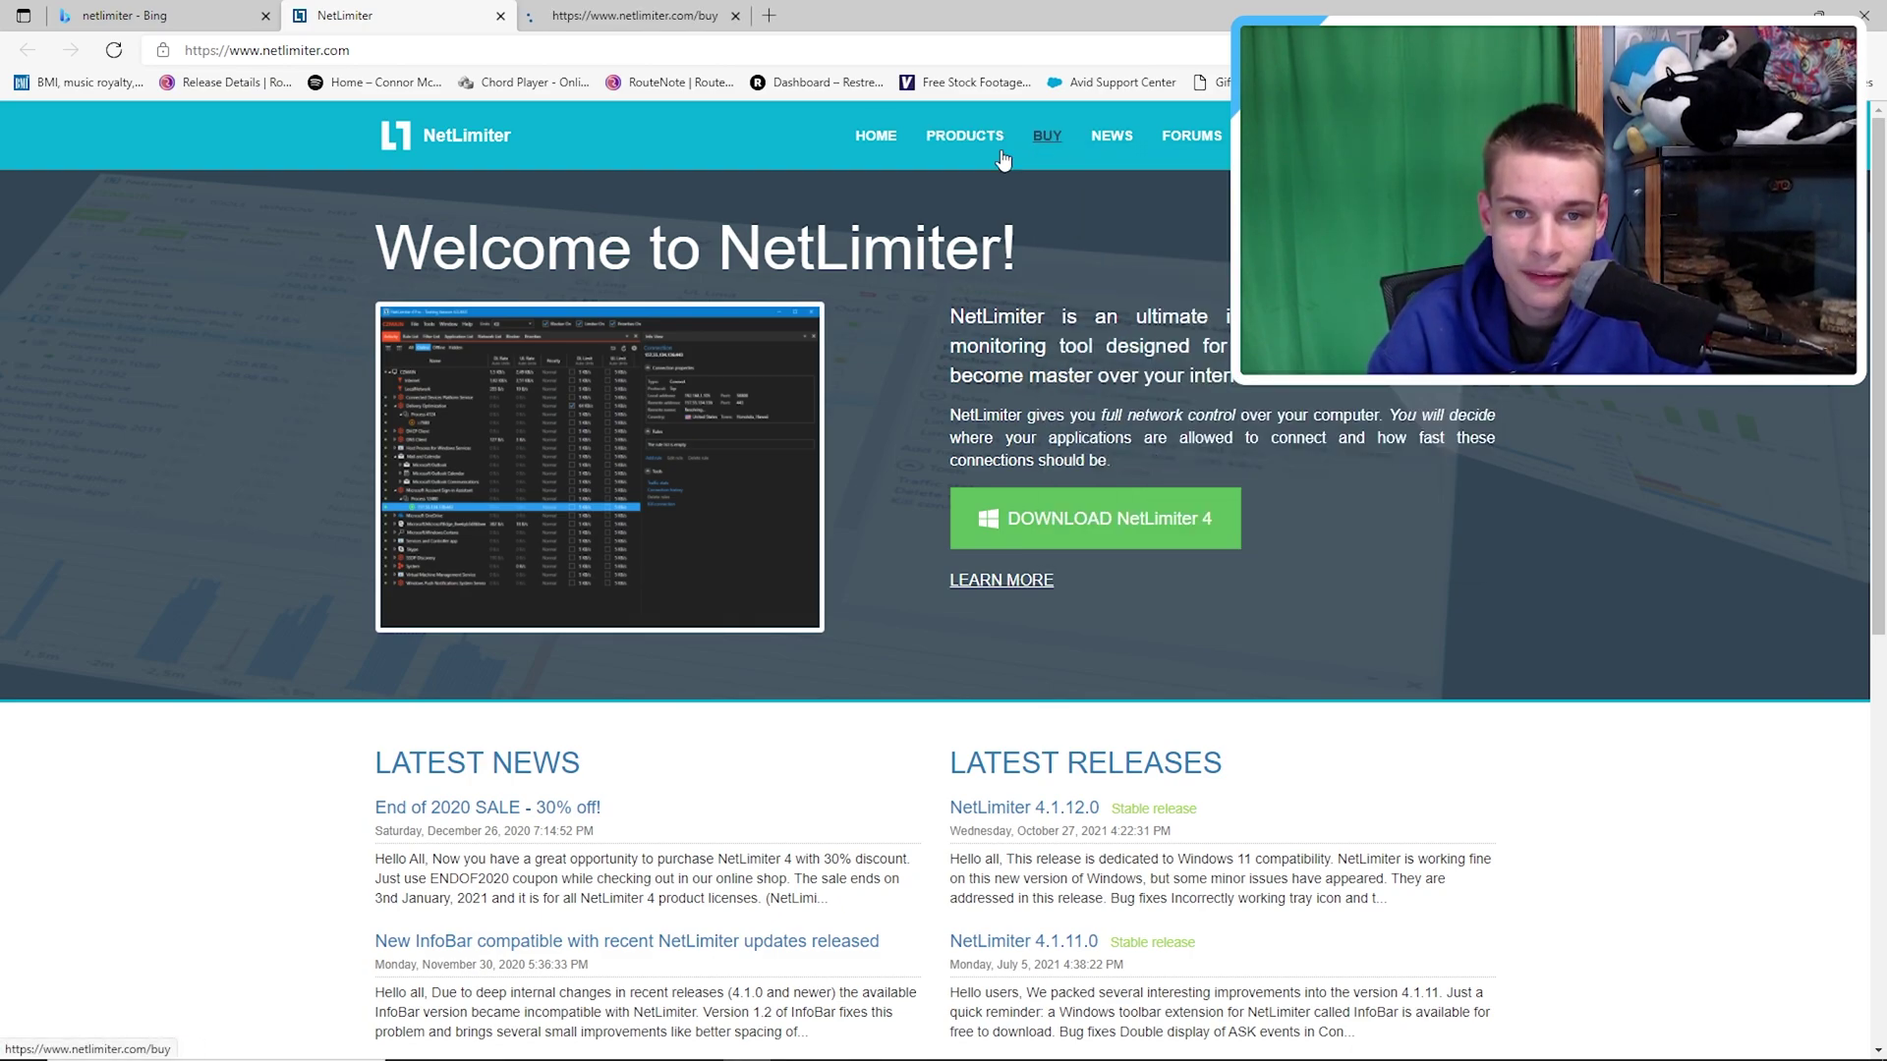
click(685, 30)
scroll(801, 433, down, 4)
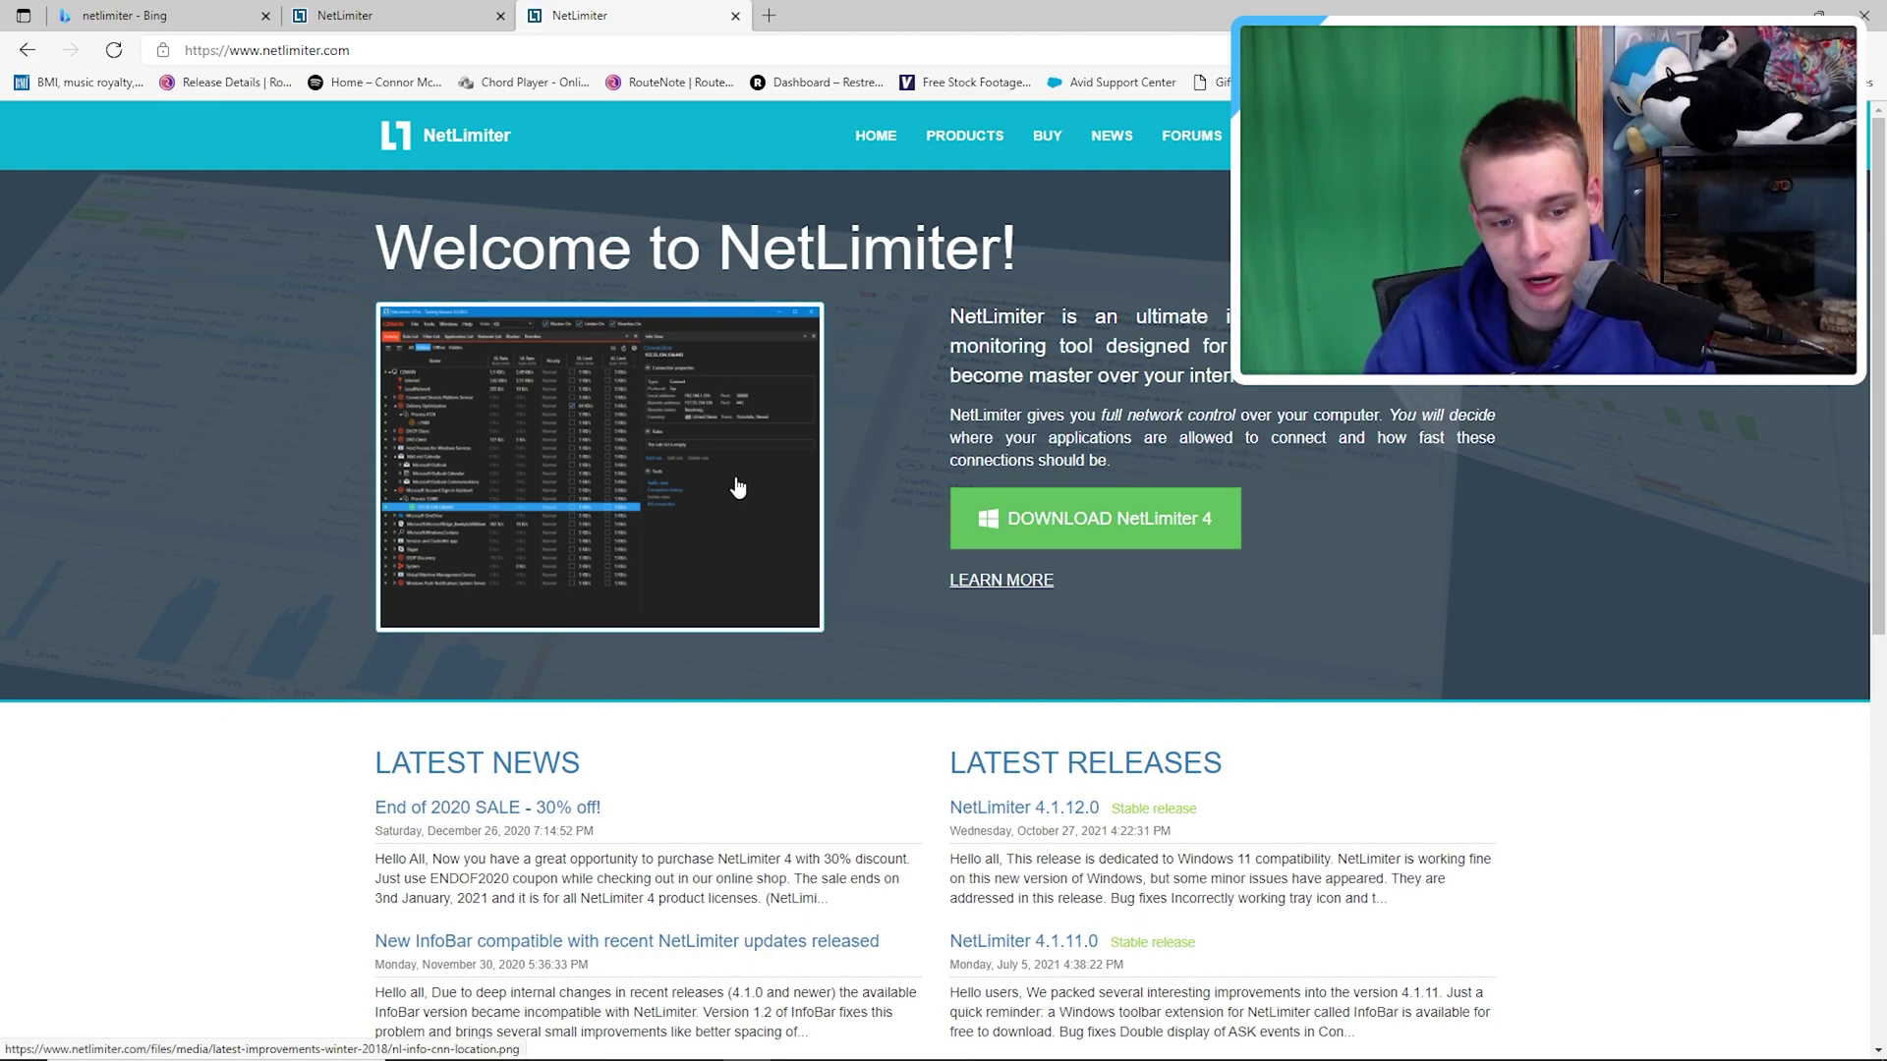
Look over the NetLimiter home page and the options for its NetLimiter 4 download link
scroll(994, 491, down, 5)
scroll(500, 274, up, 5)
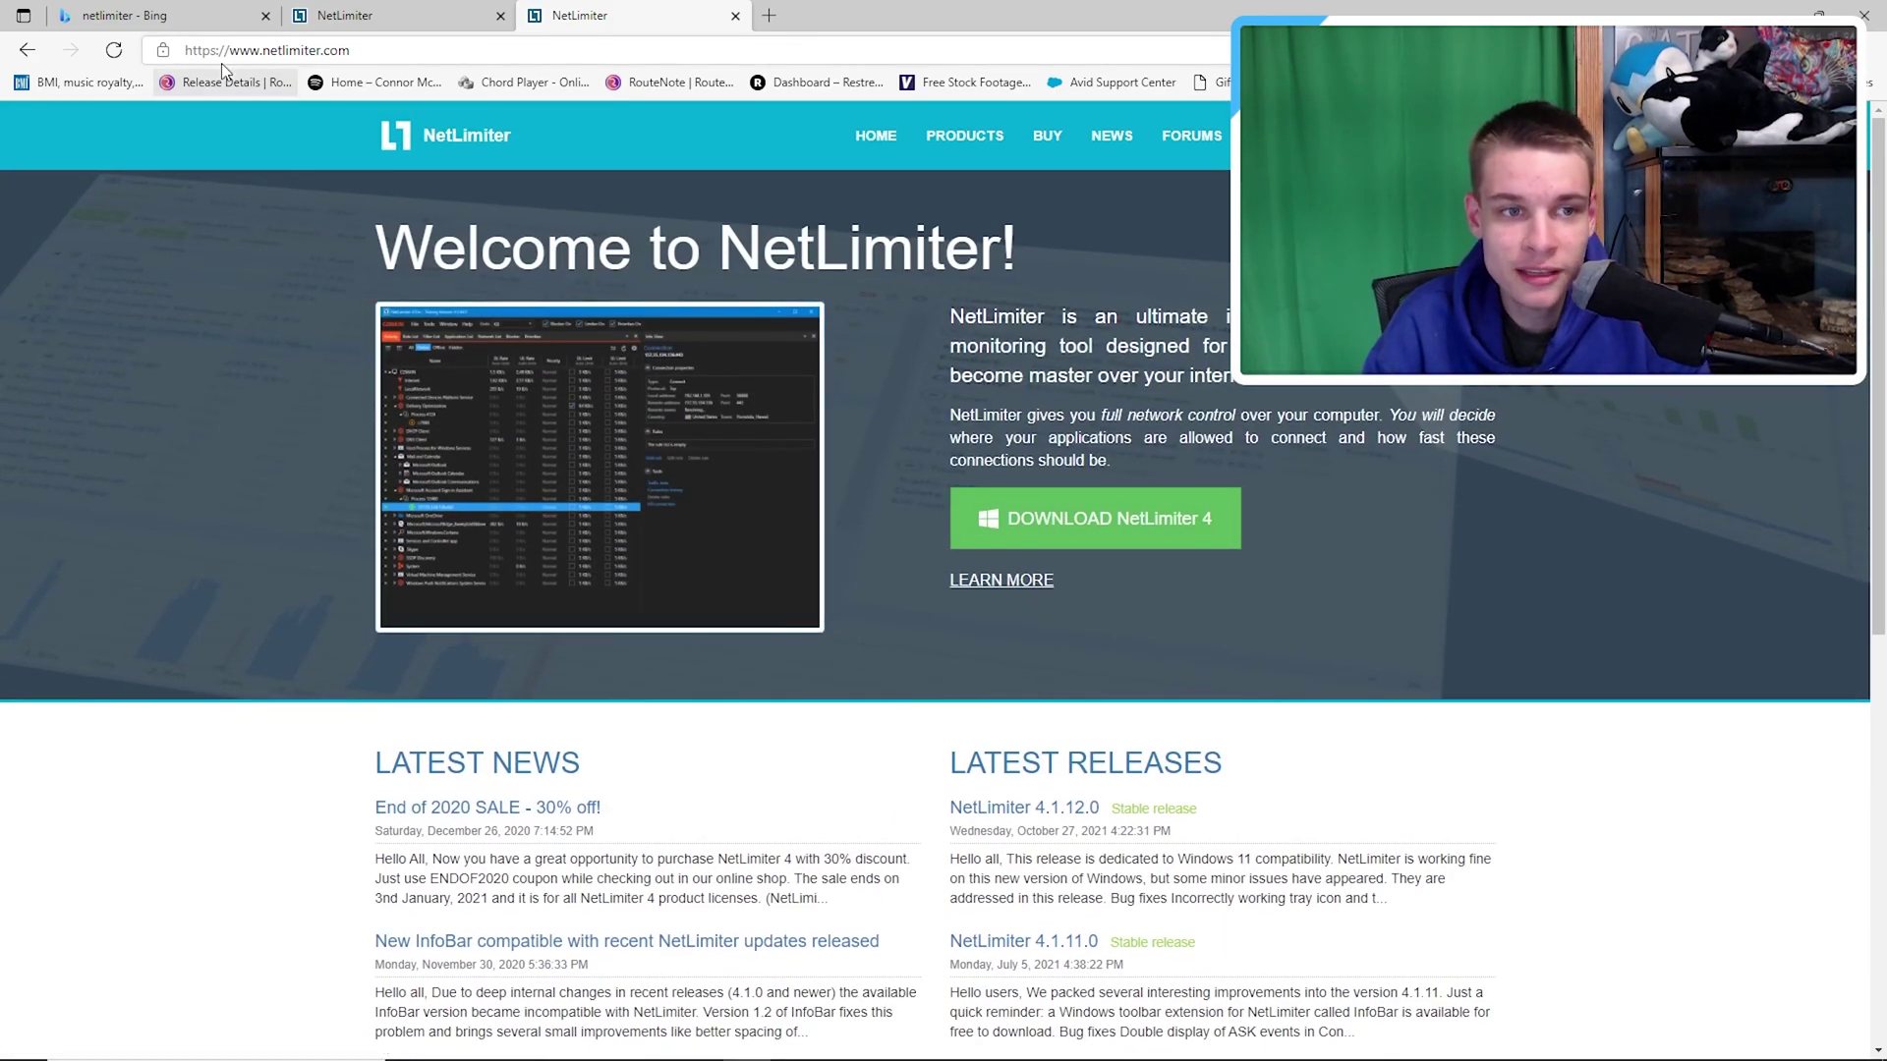
right_click(1086, 513)
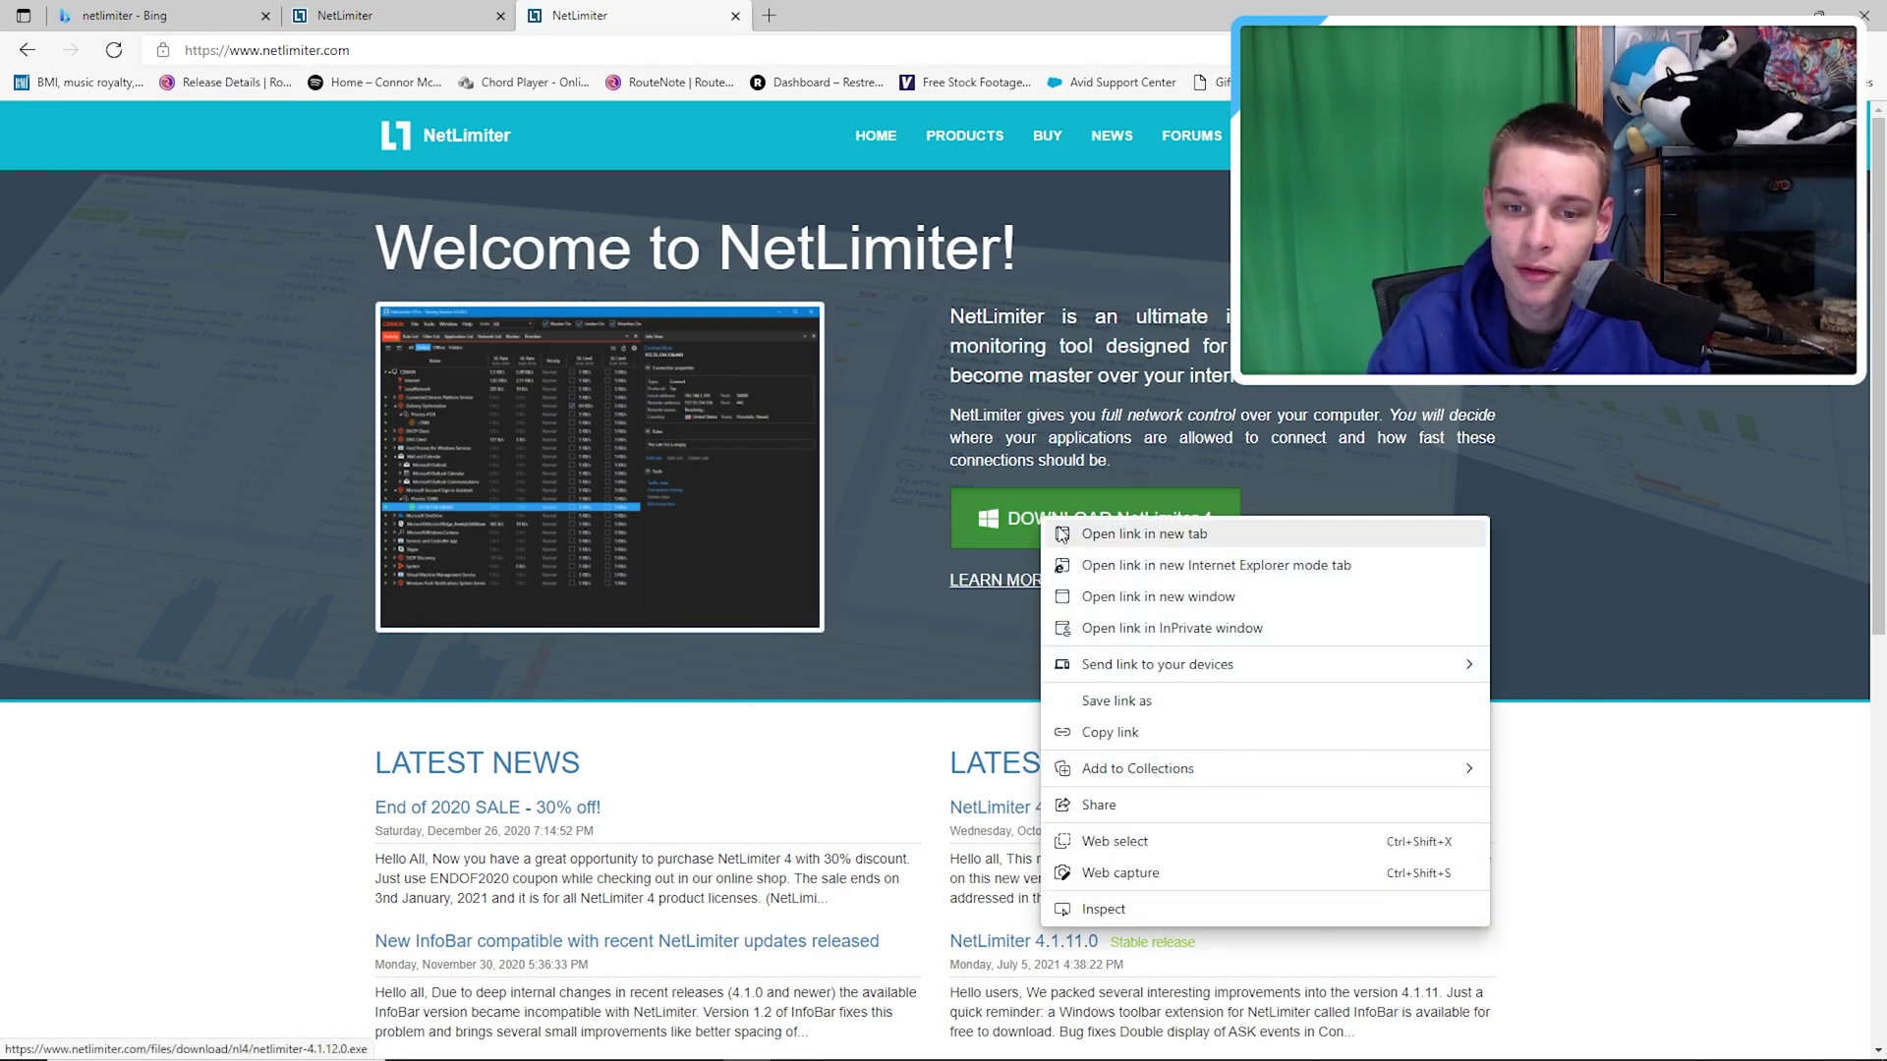
key(Escape)
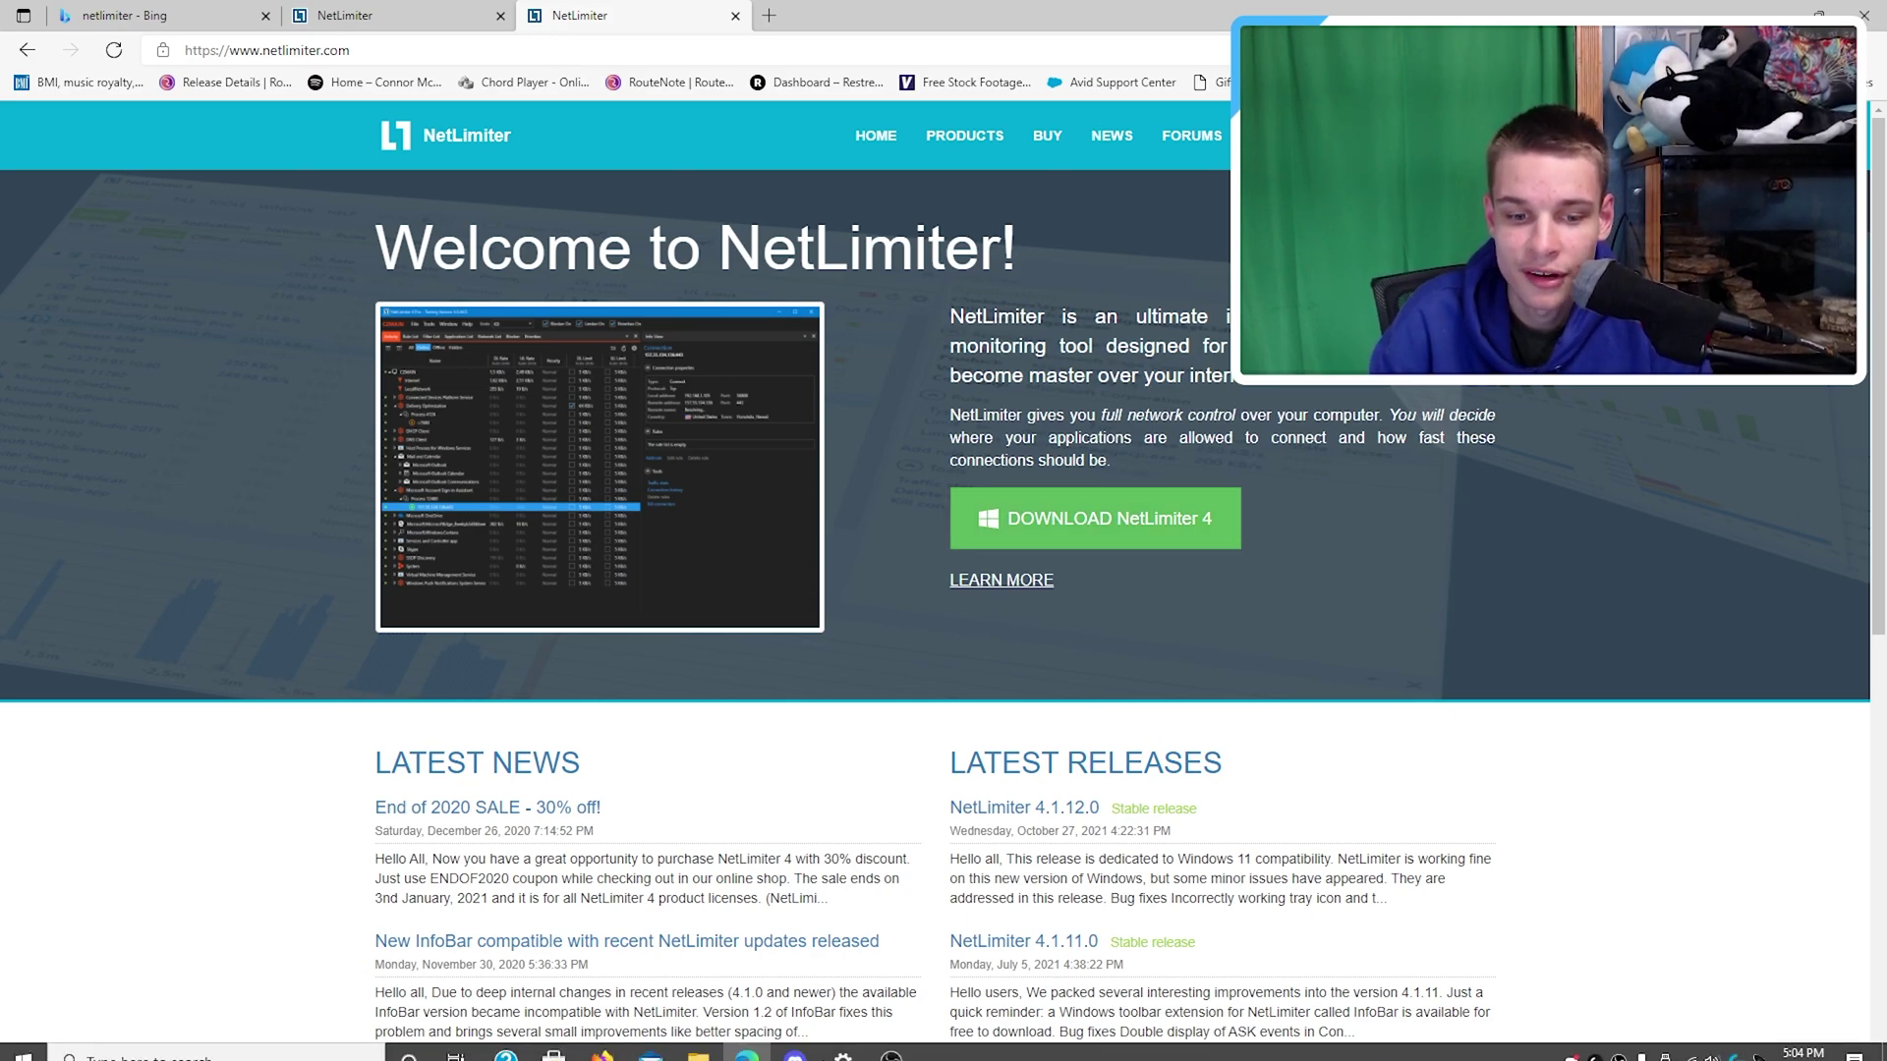
Switch to the NetLimiter 4 desktop application and look through its list of applications and their rule statuses
key(alt+Tab)
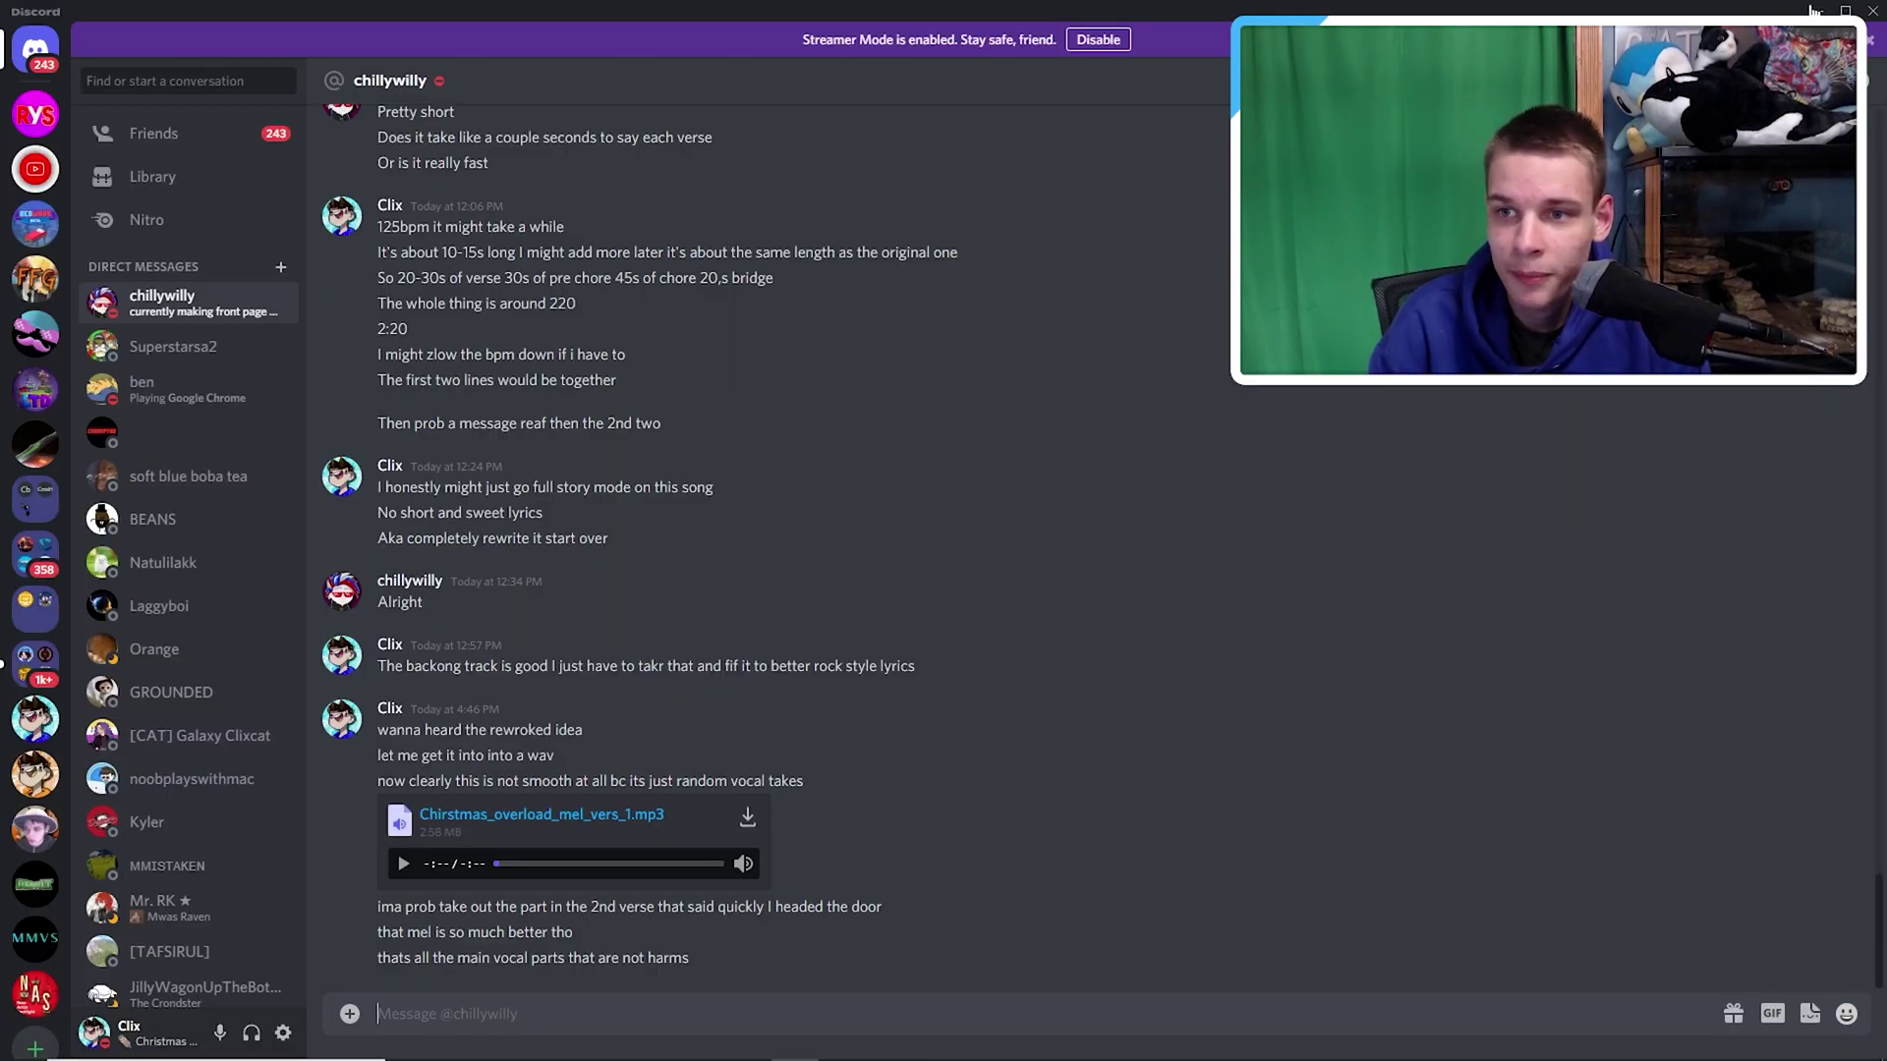
key(super+d)
double_click(588, 889)
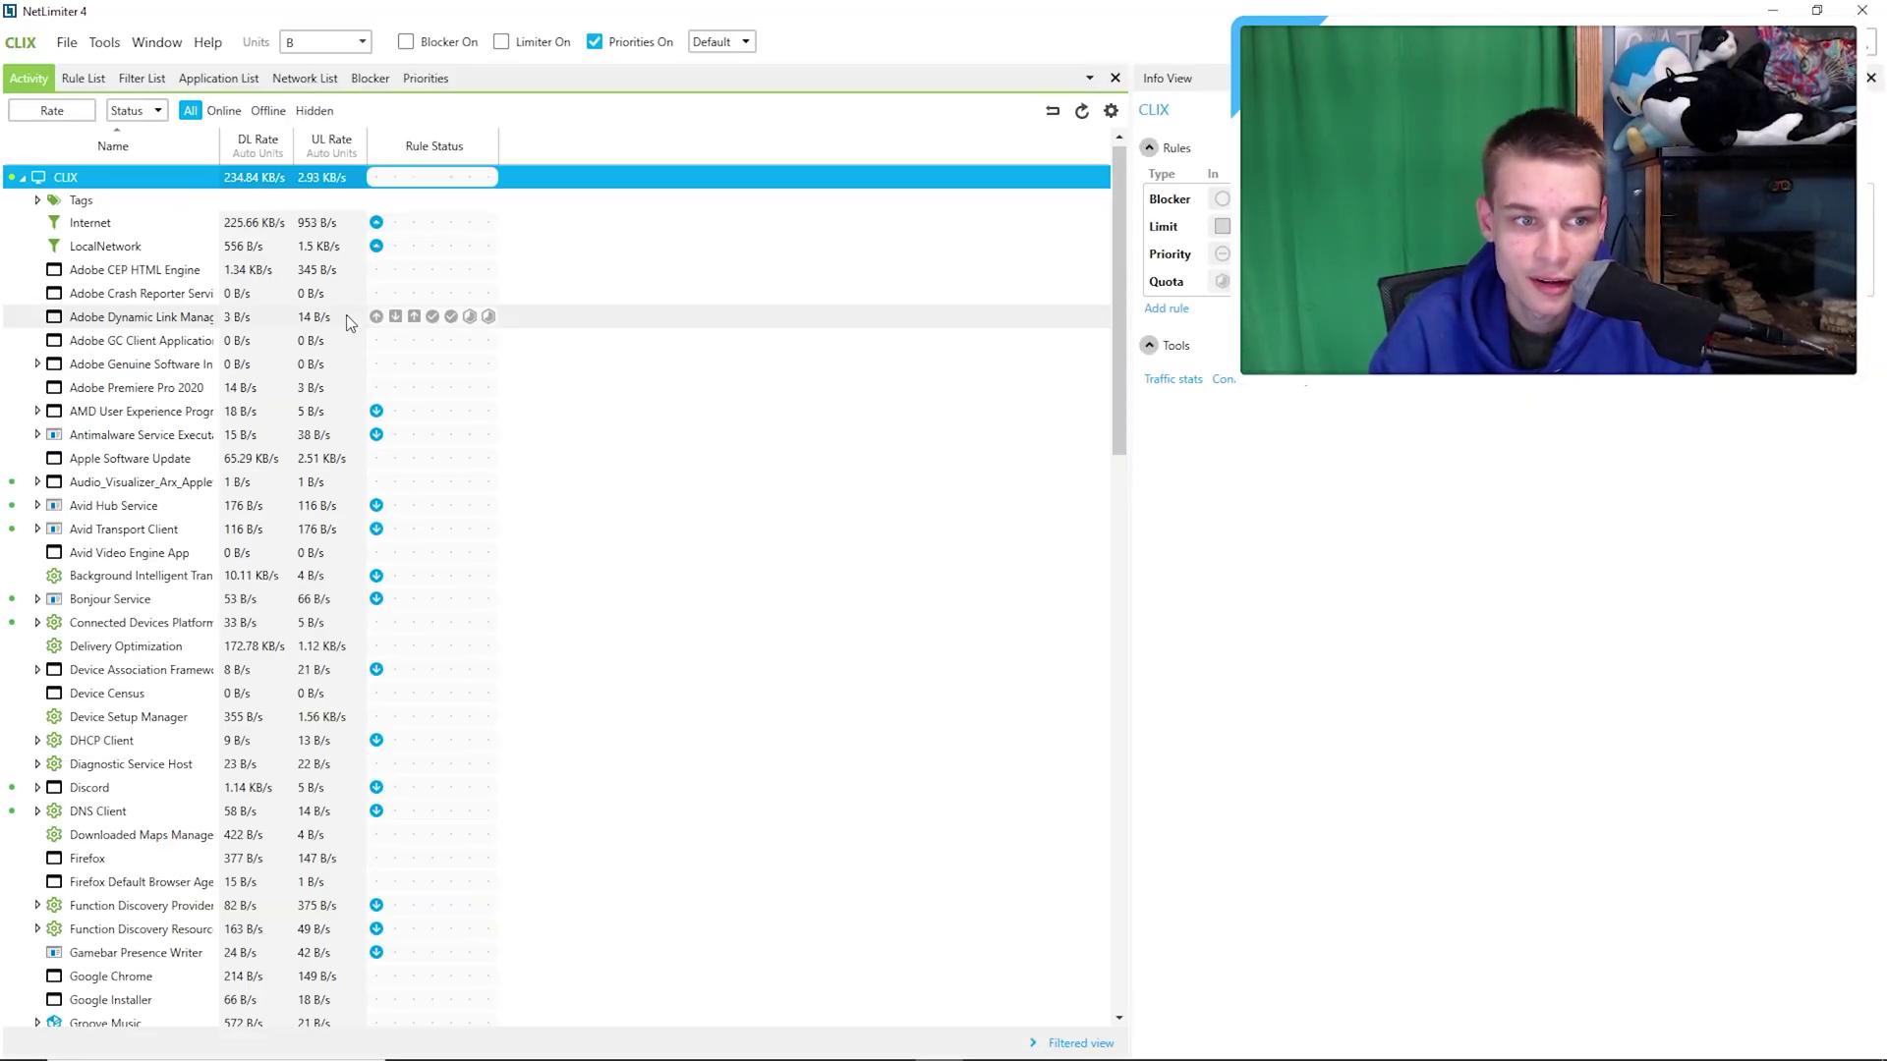
scroll(315, 557, down, 20)
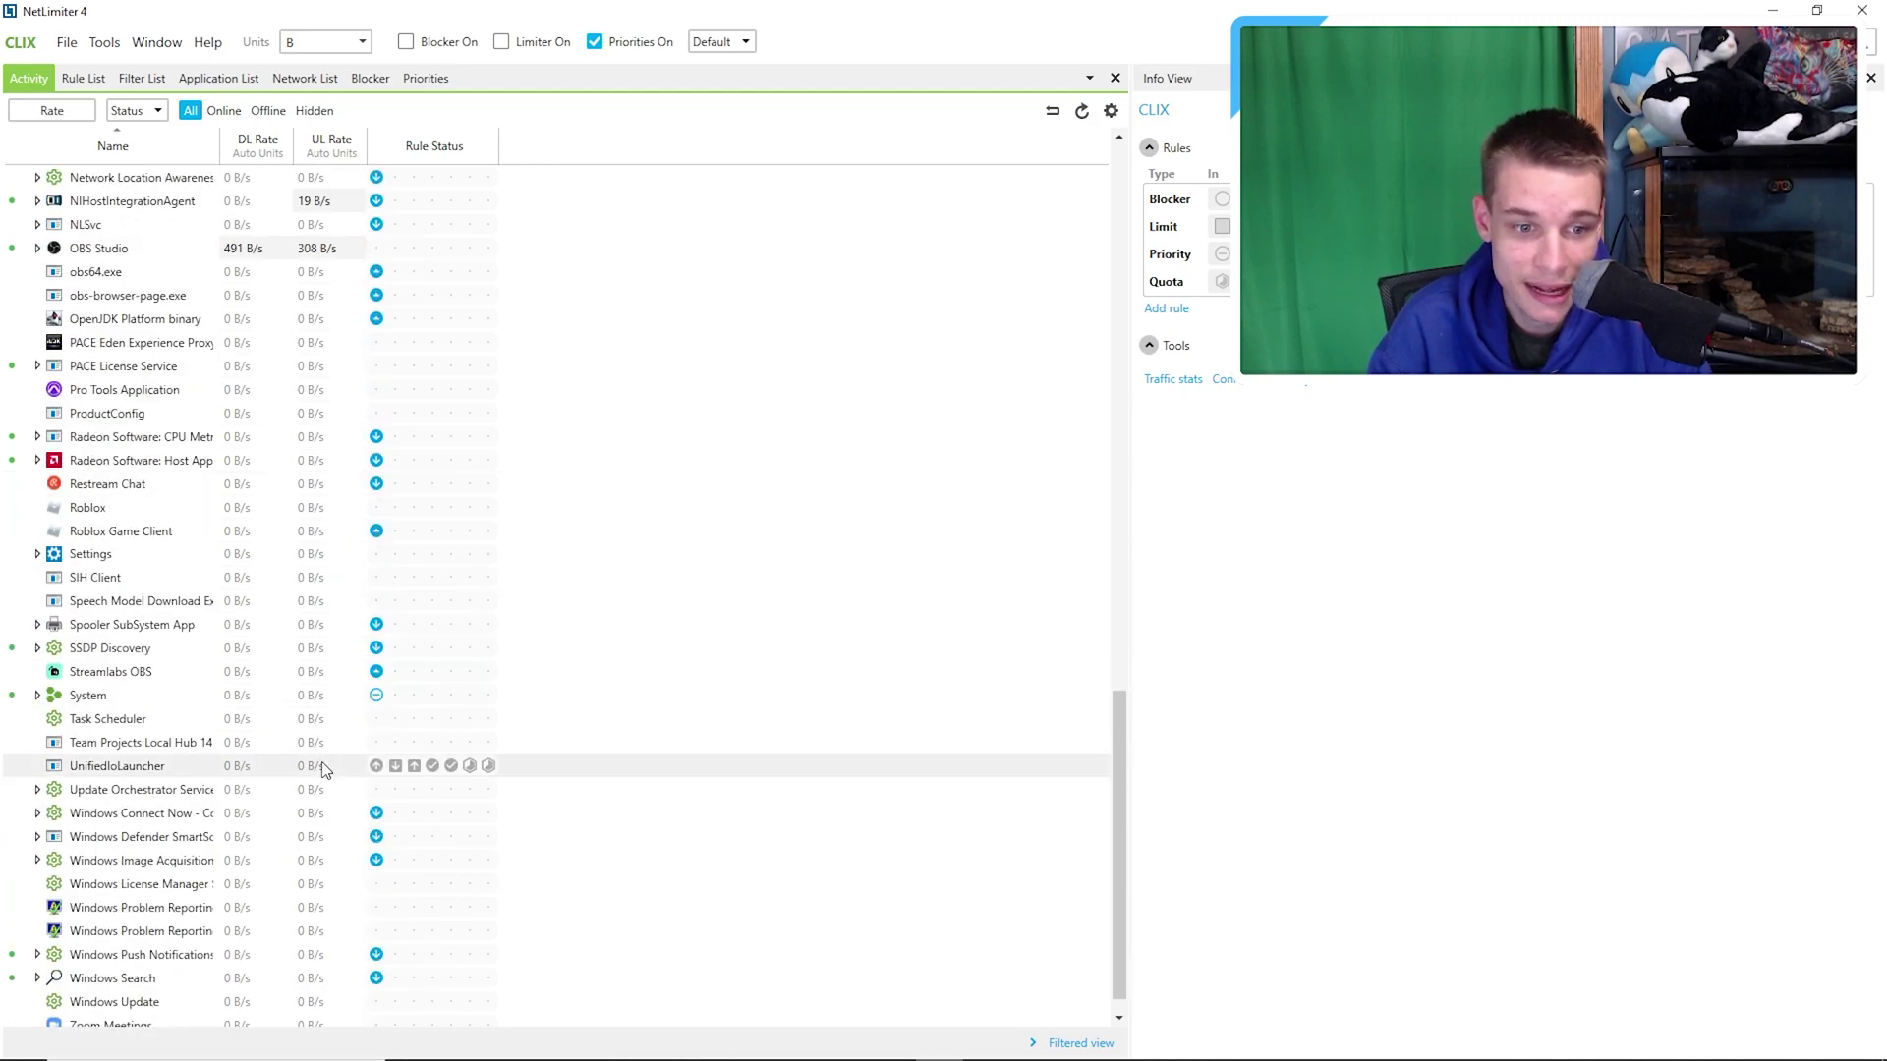
scroll(384, 791, up, 10)
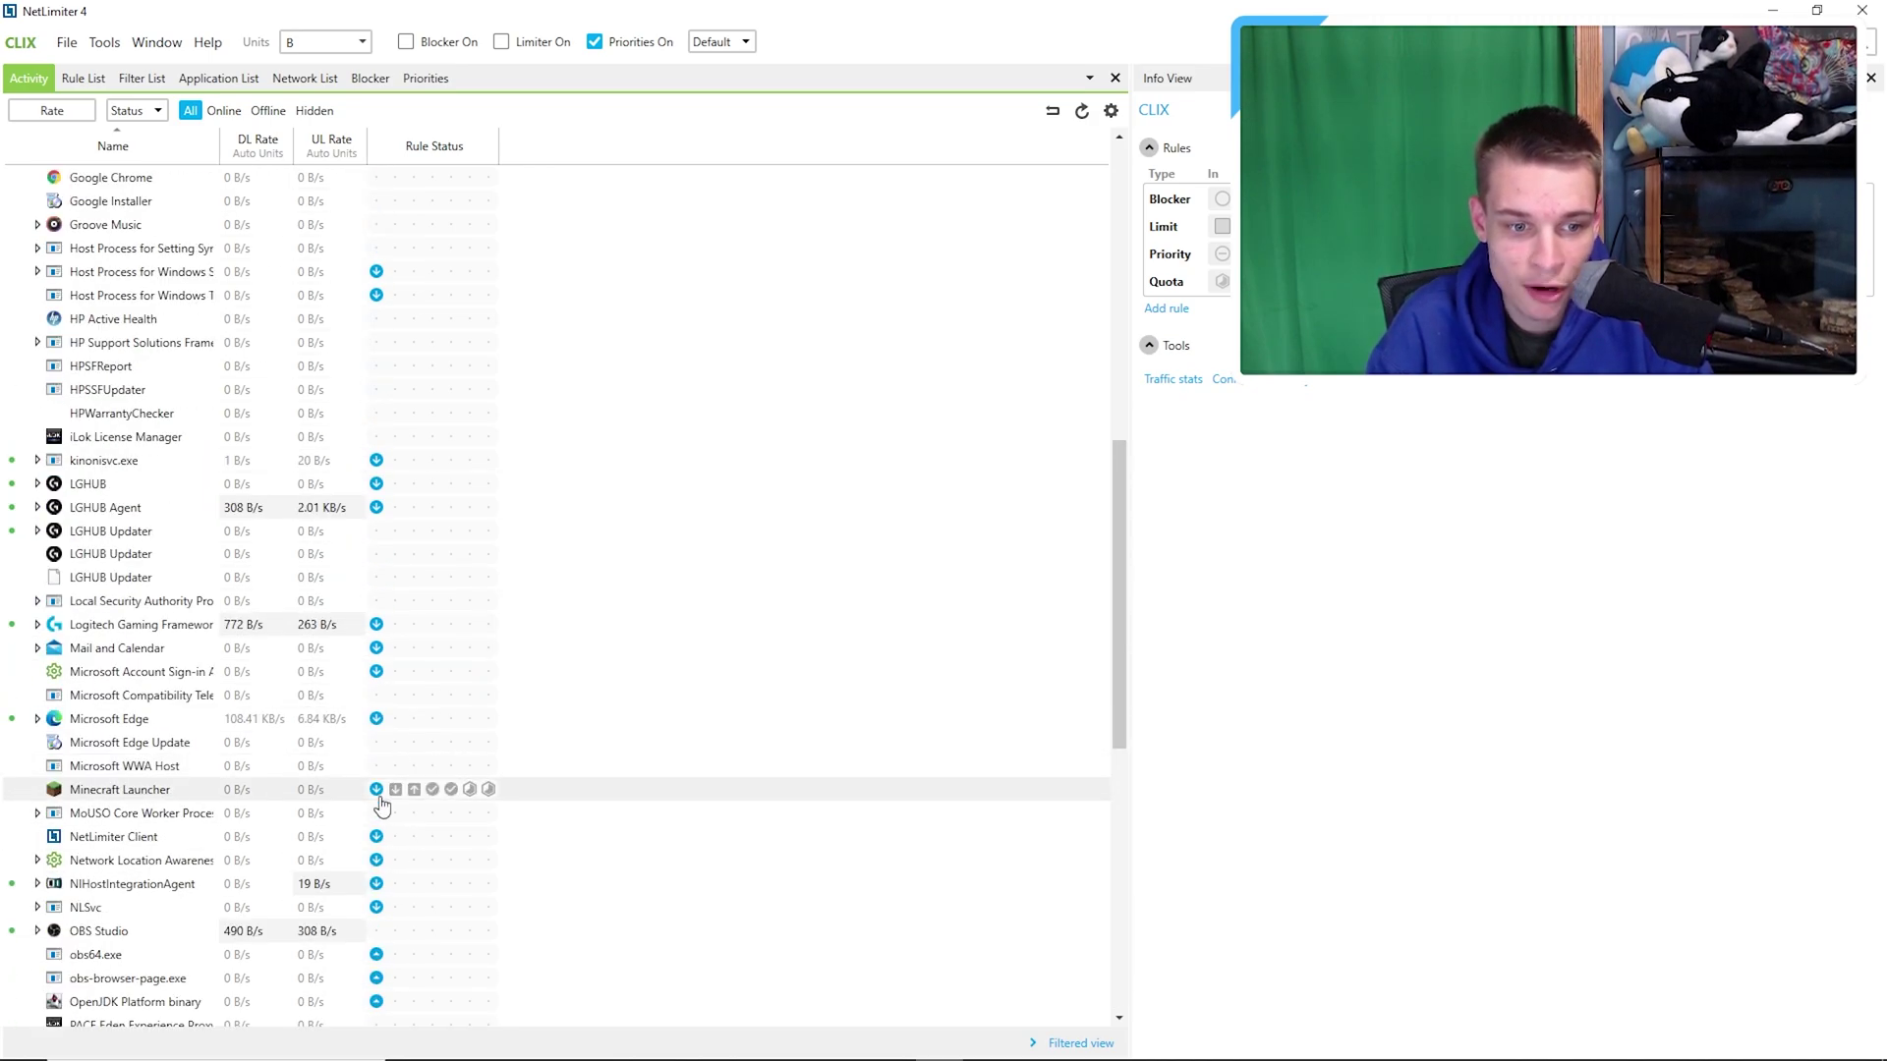
scroll(383, 912, up, 11)
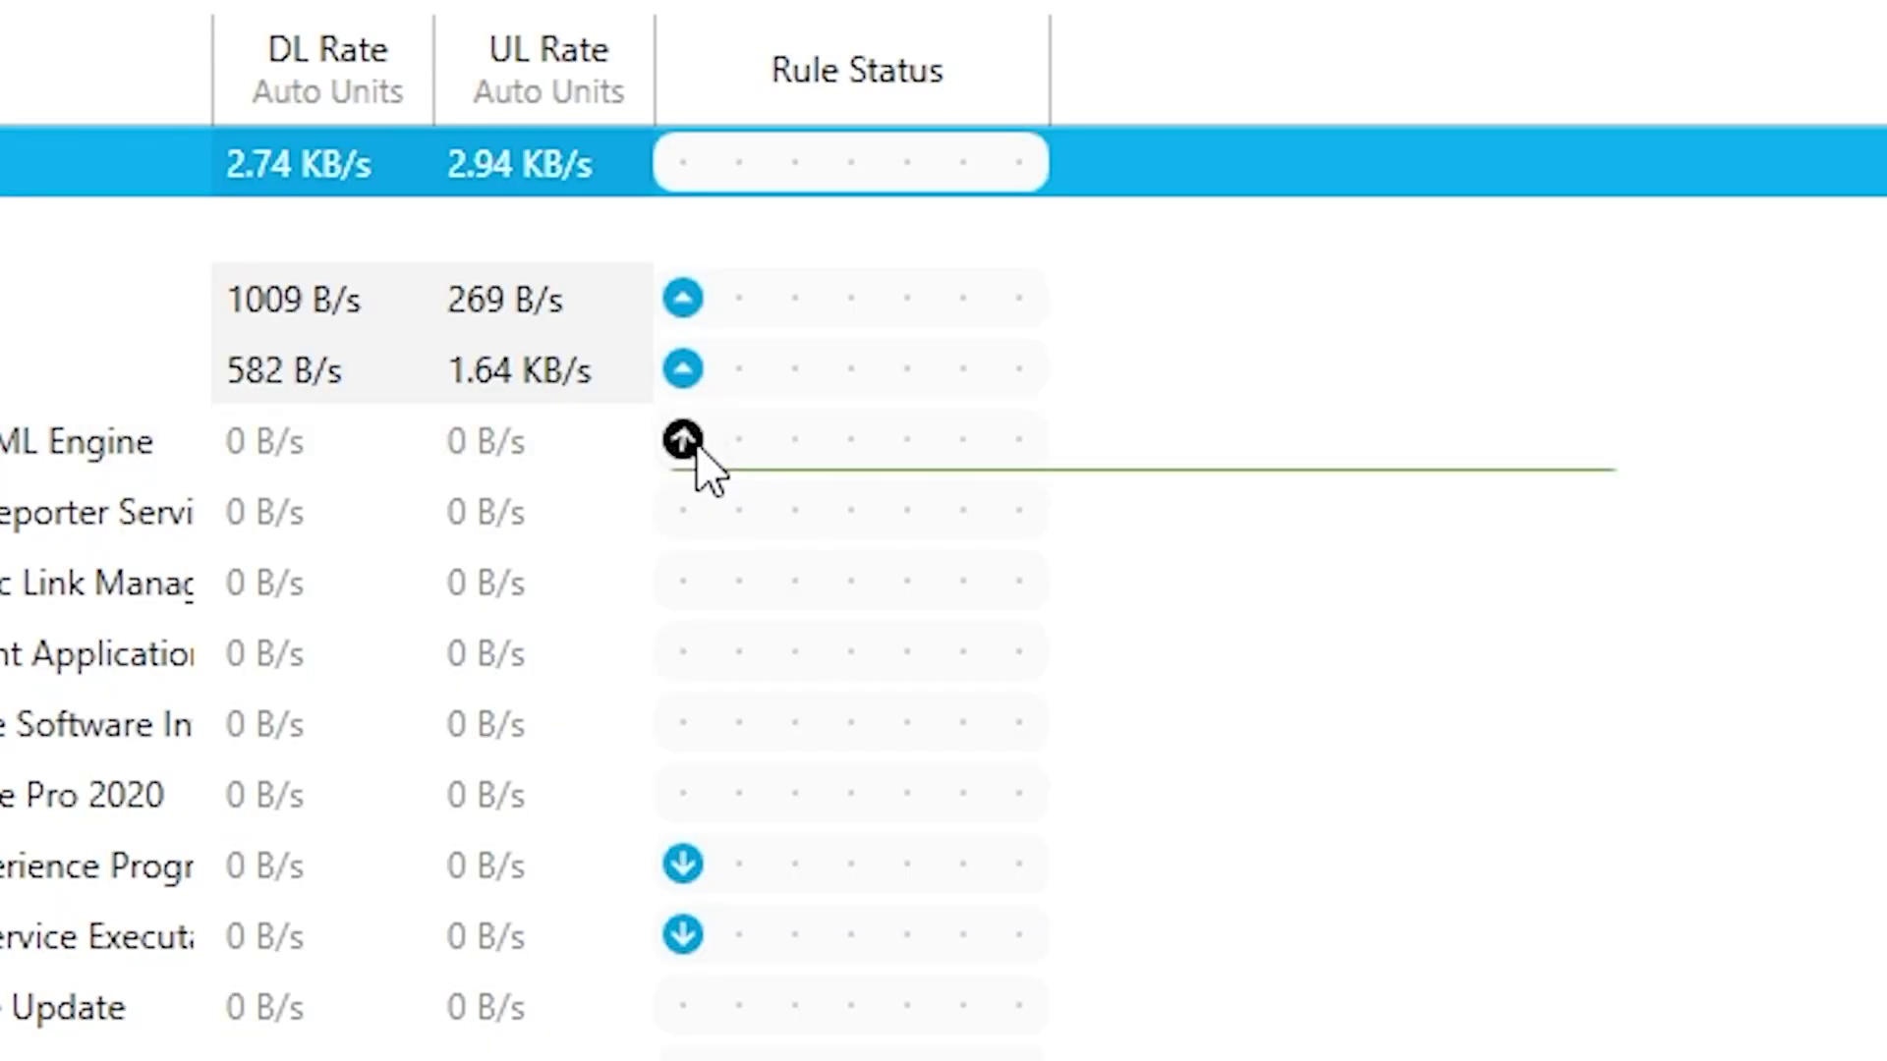
Give low priority to Adobe CEP HTML Engine and the Adobe Crash Reporter, Dynamic Link, GC Client and Genuine Software entries
click(683, 439)
click(683, 512)
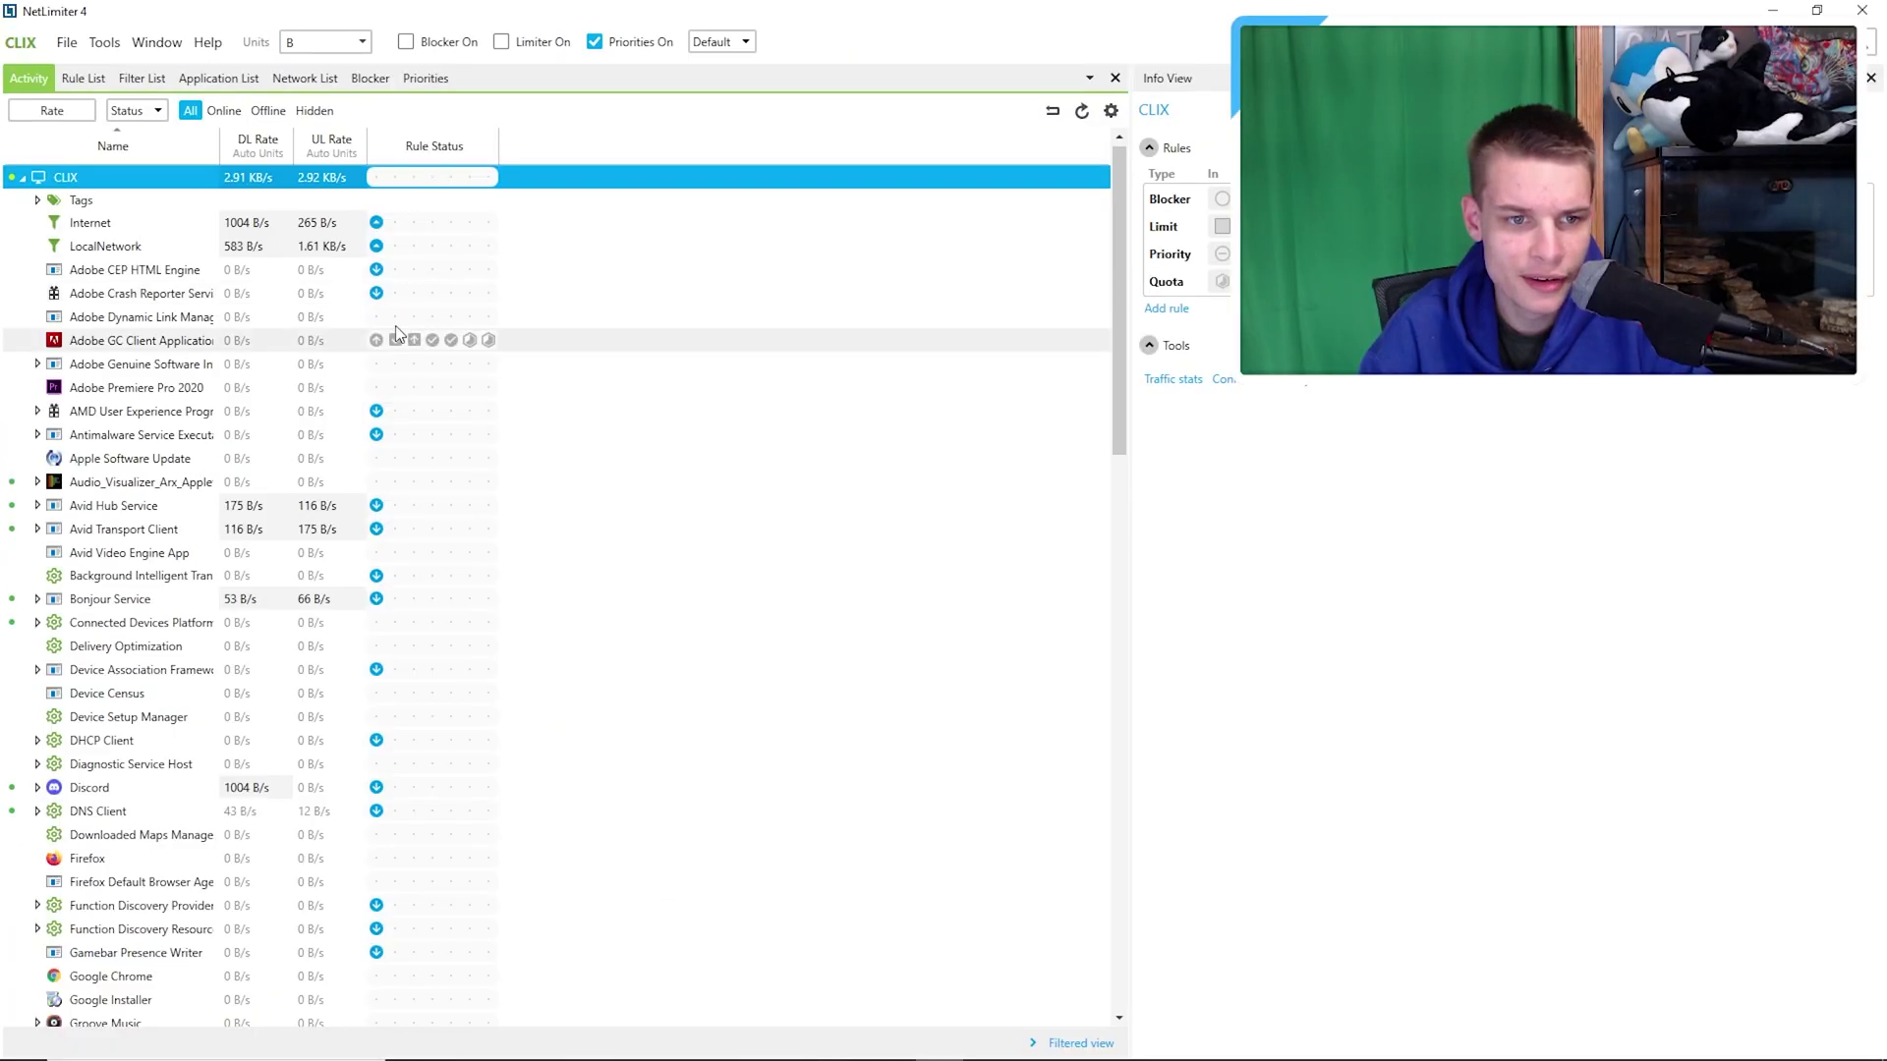
click(395, 340)
click(392, 359)
click(395, 340)
click(393, 359)
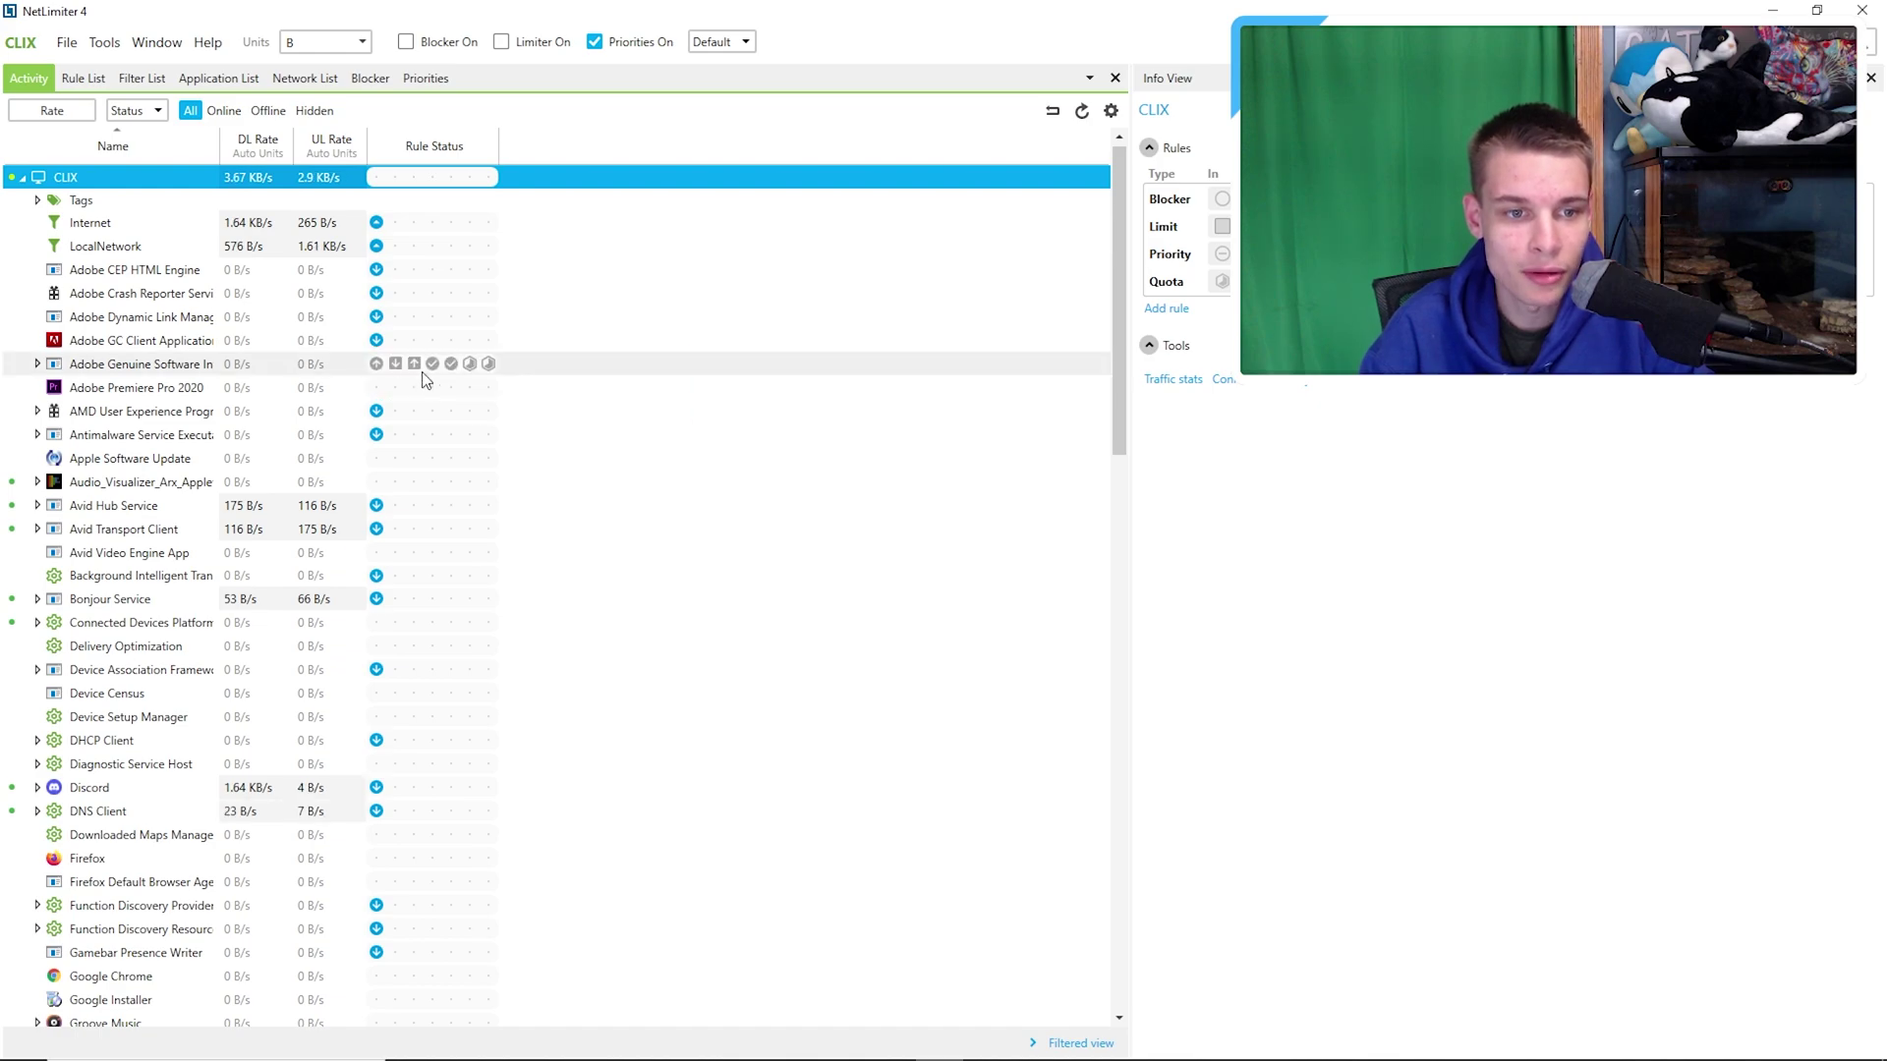
click(375, 365)
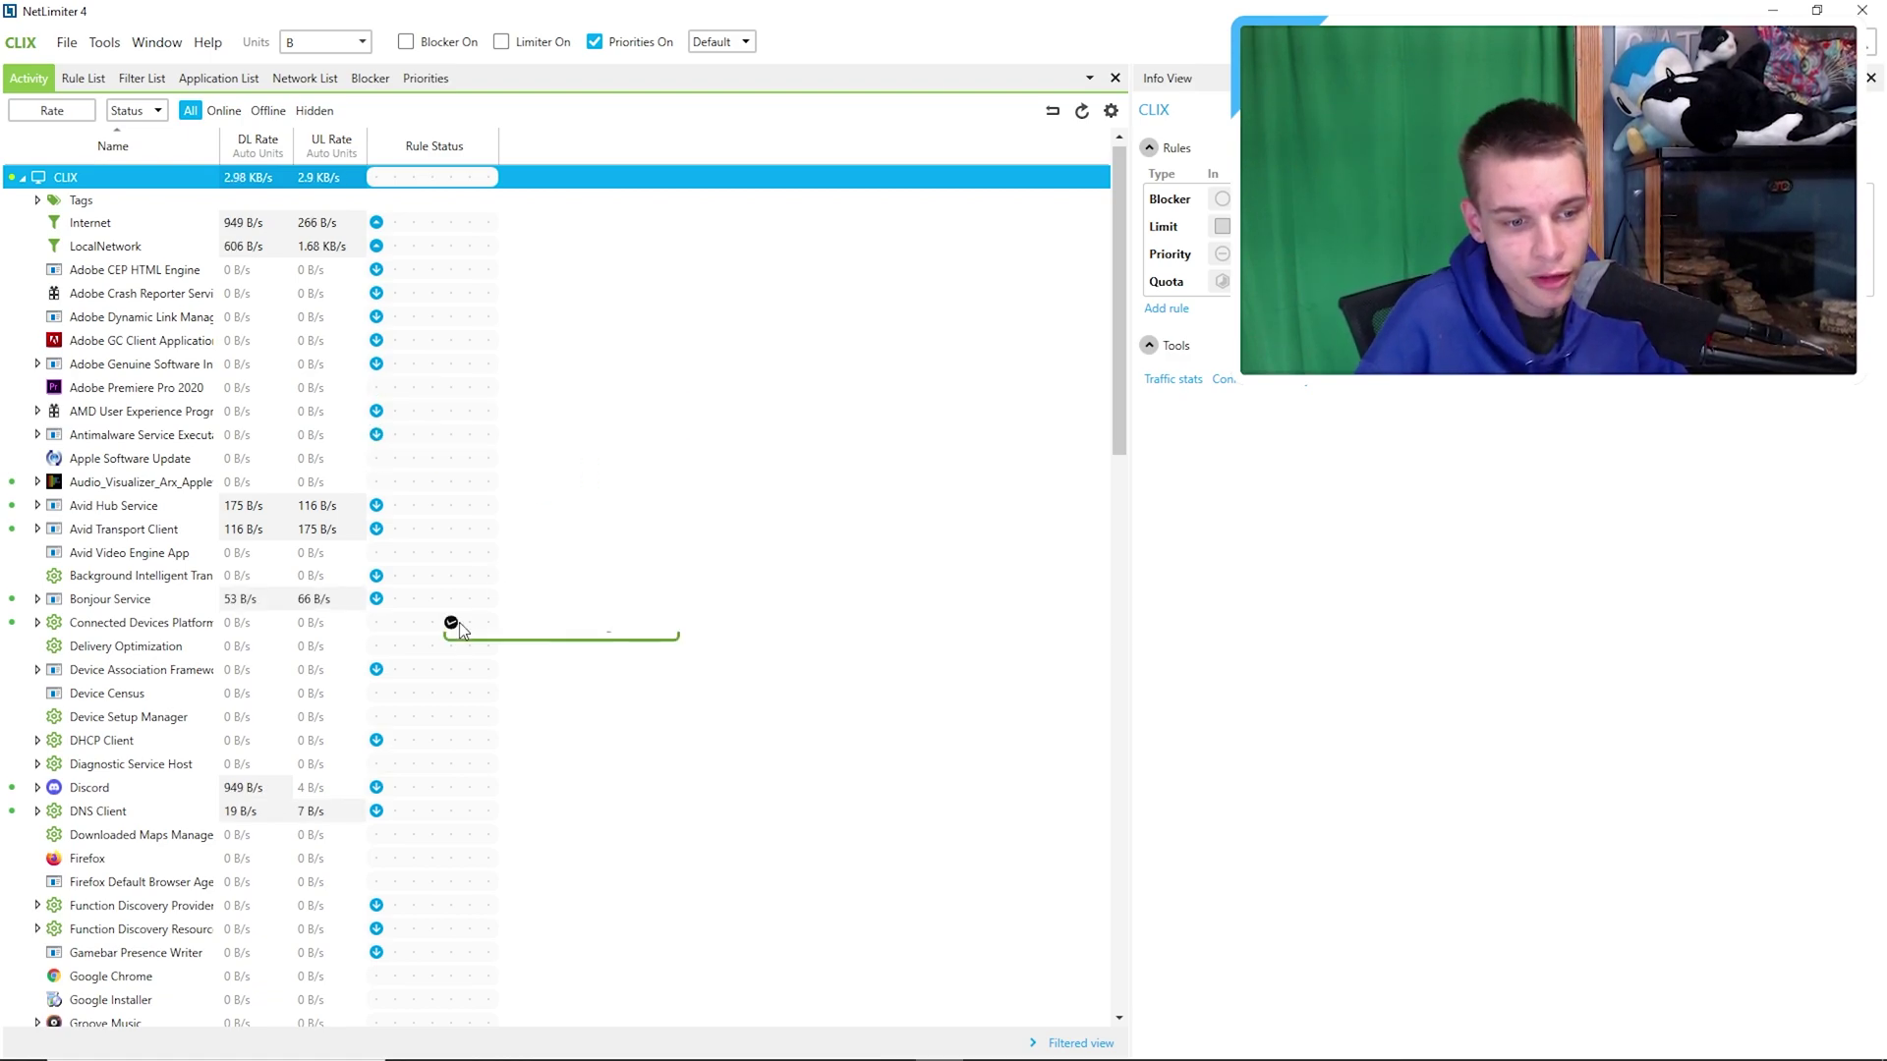
Select the LocalNetwork filter and view its priority options
mouse_move(433, 790)
click(370, 254)
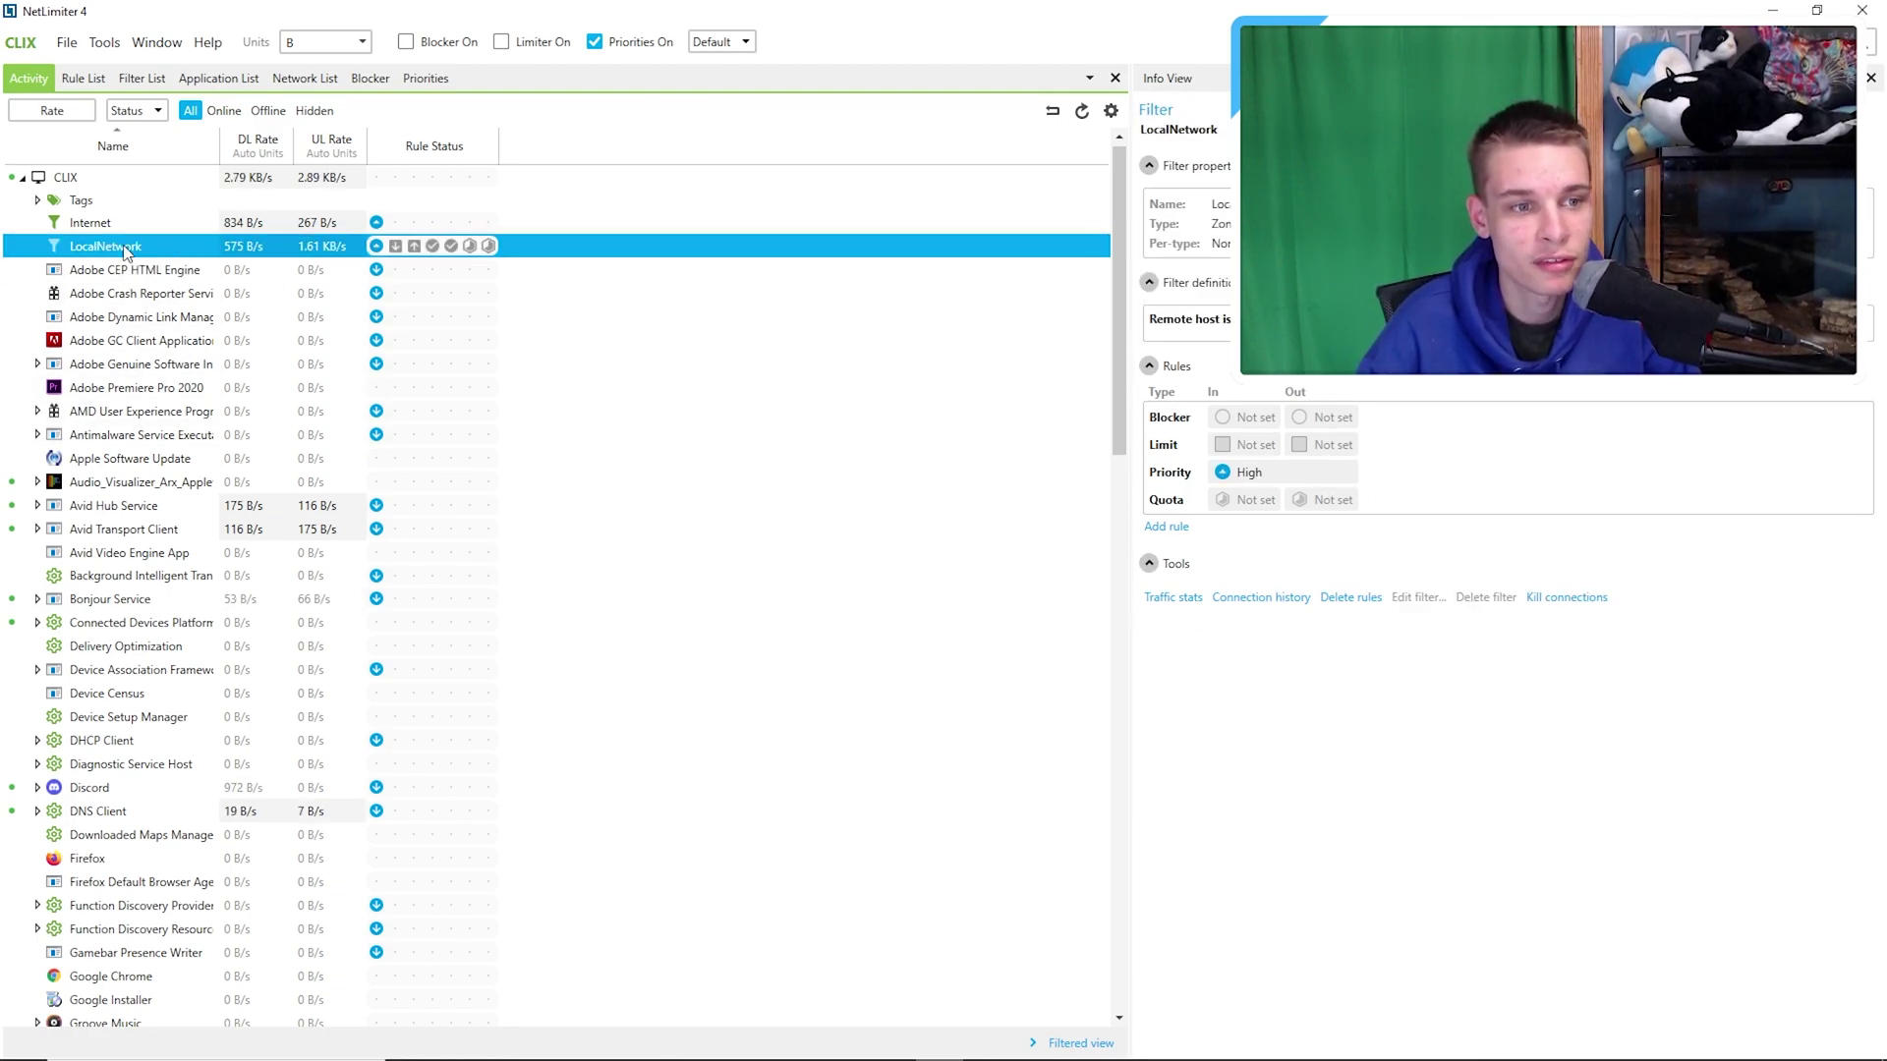
right_click(363, 253)
click(348, 254)
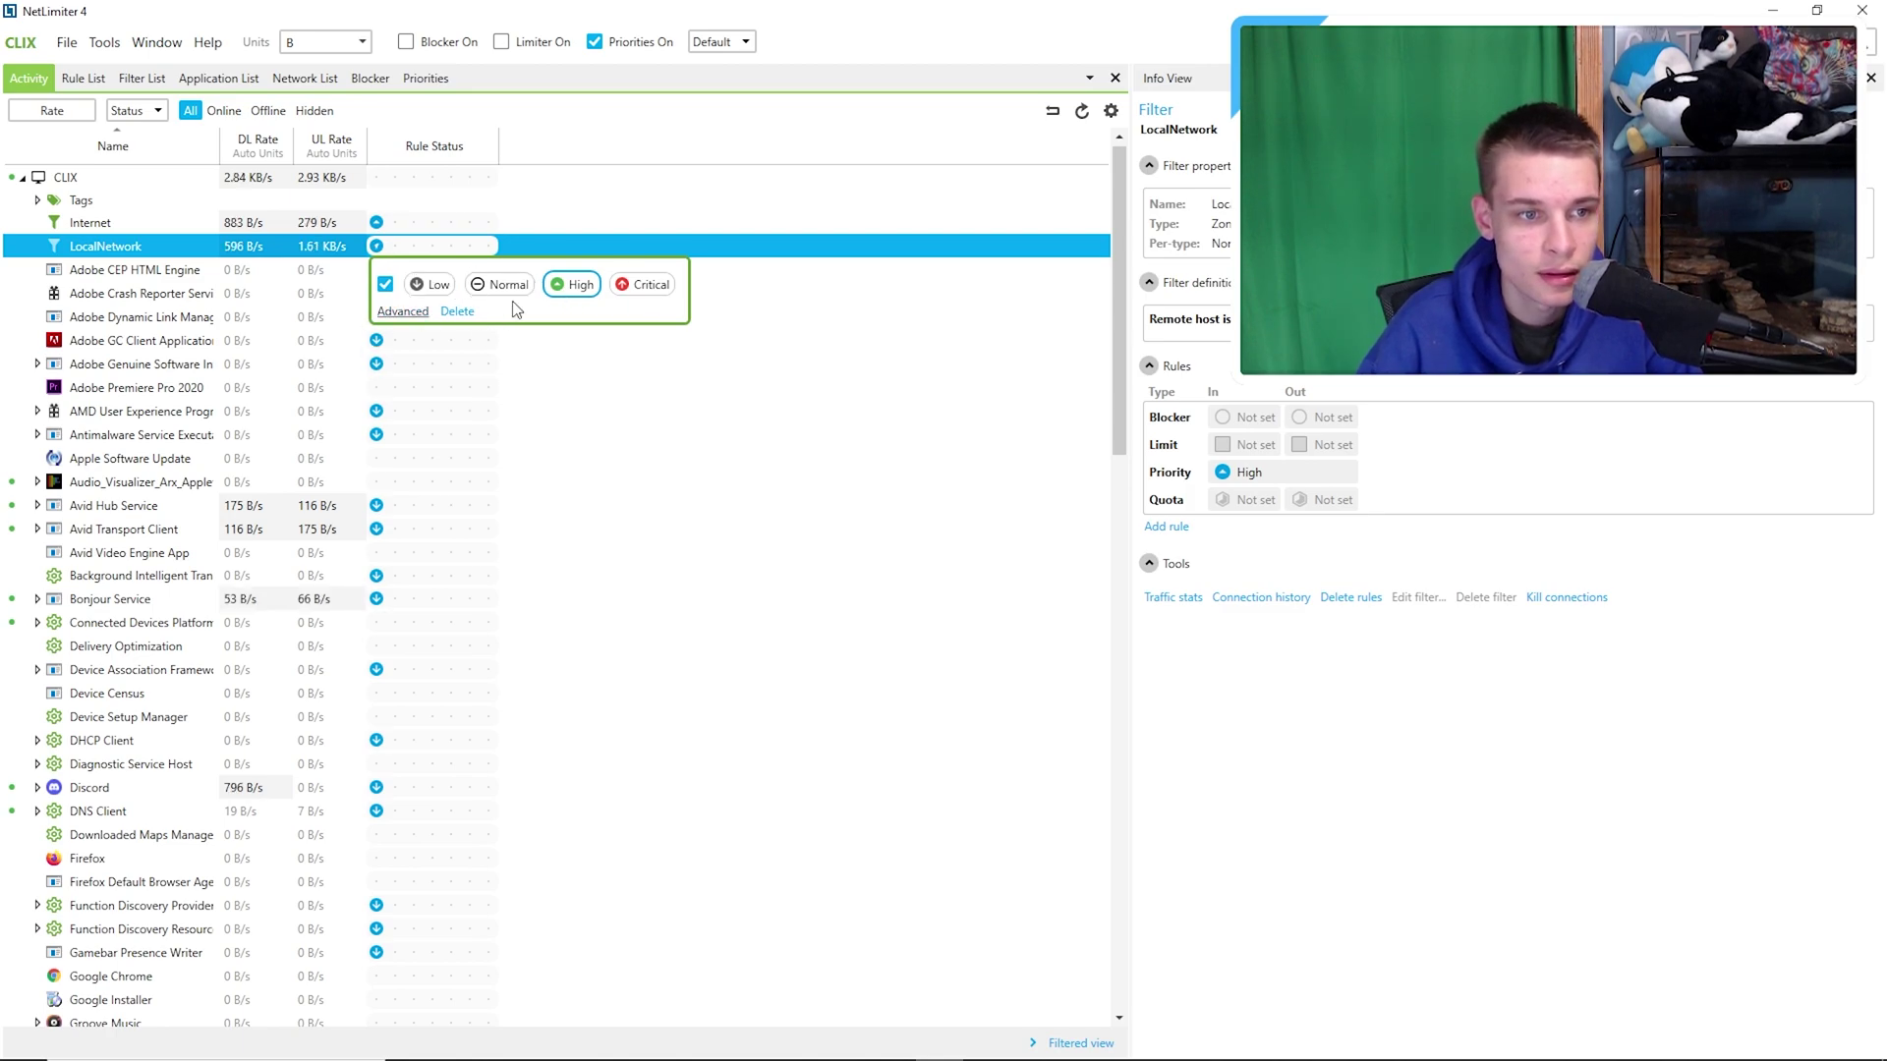
Find Streamlabs OBS in the application list and start a new rule for it
scroll(703, 370, down, 9)
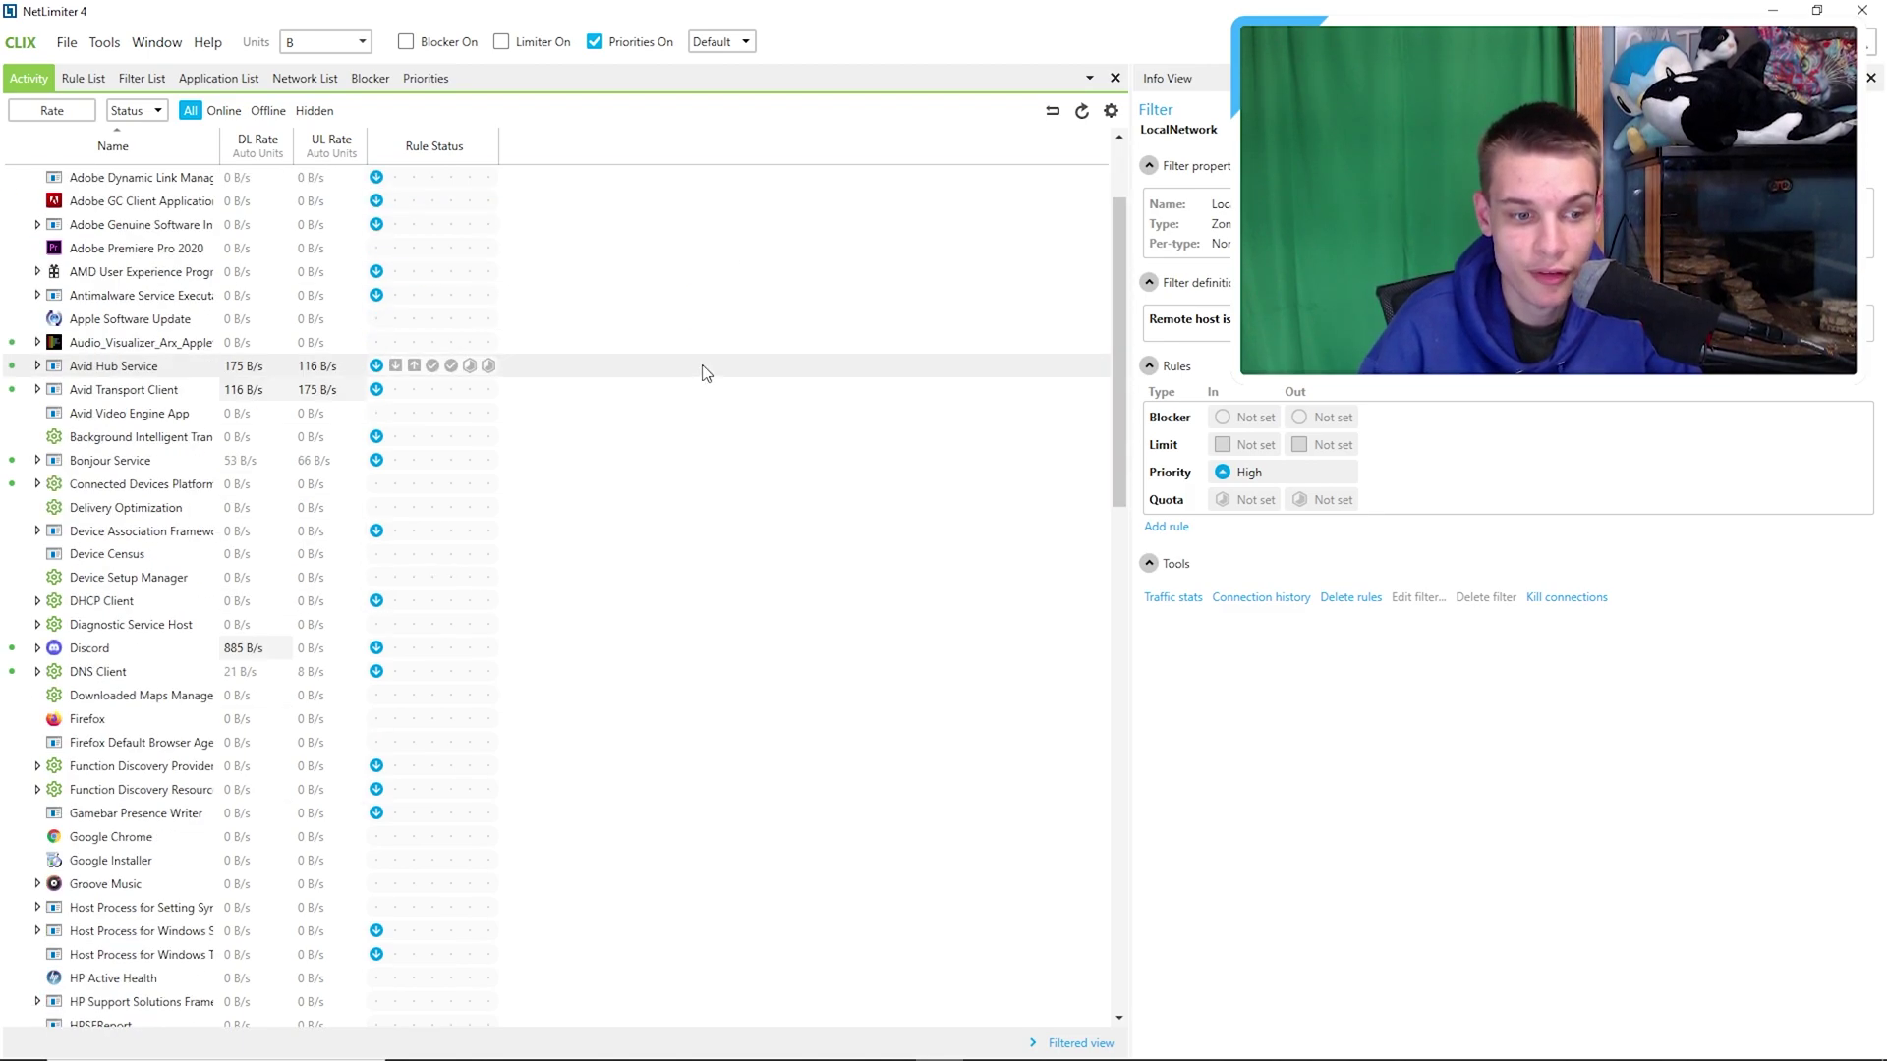
scroll(466, 427, down, 7)
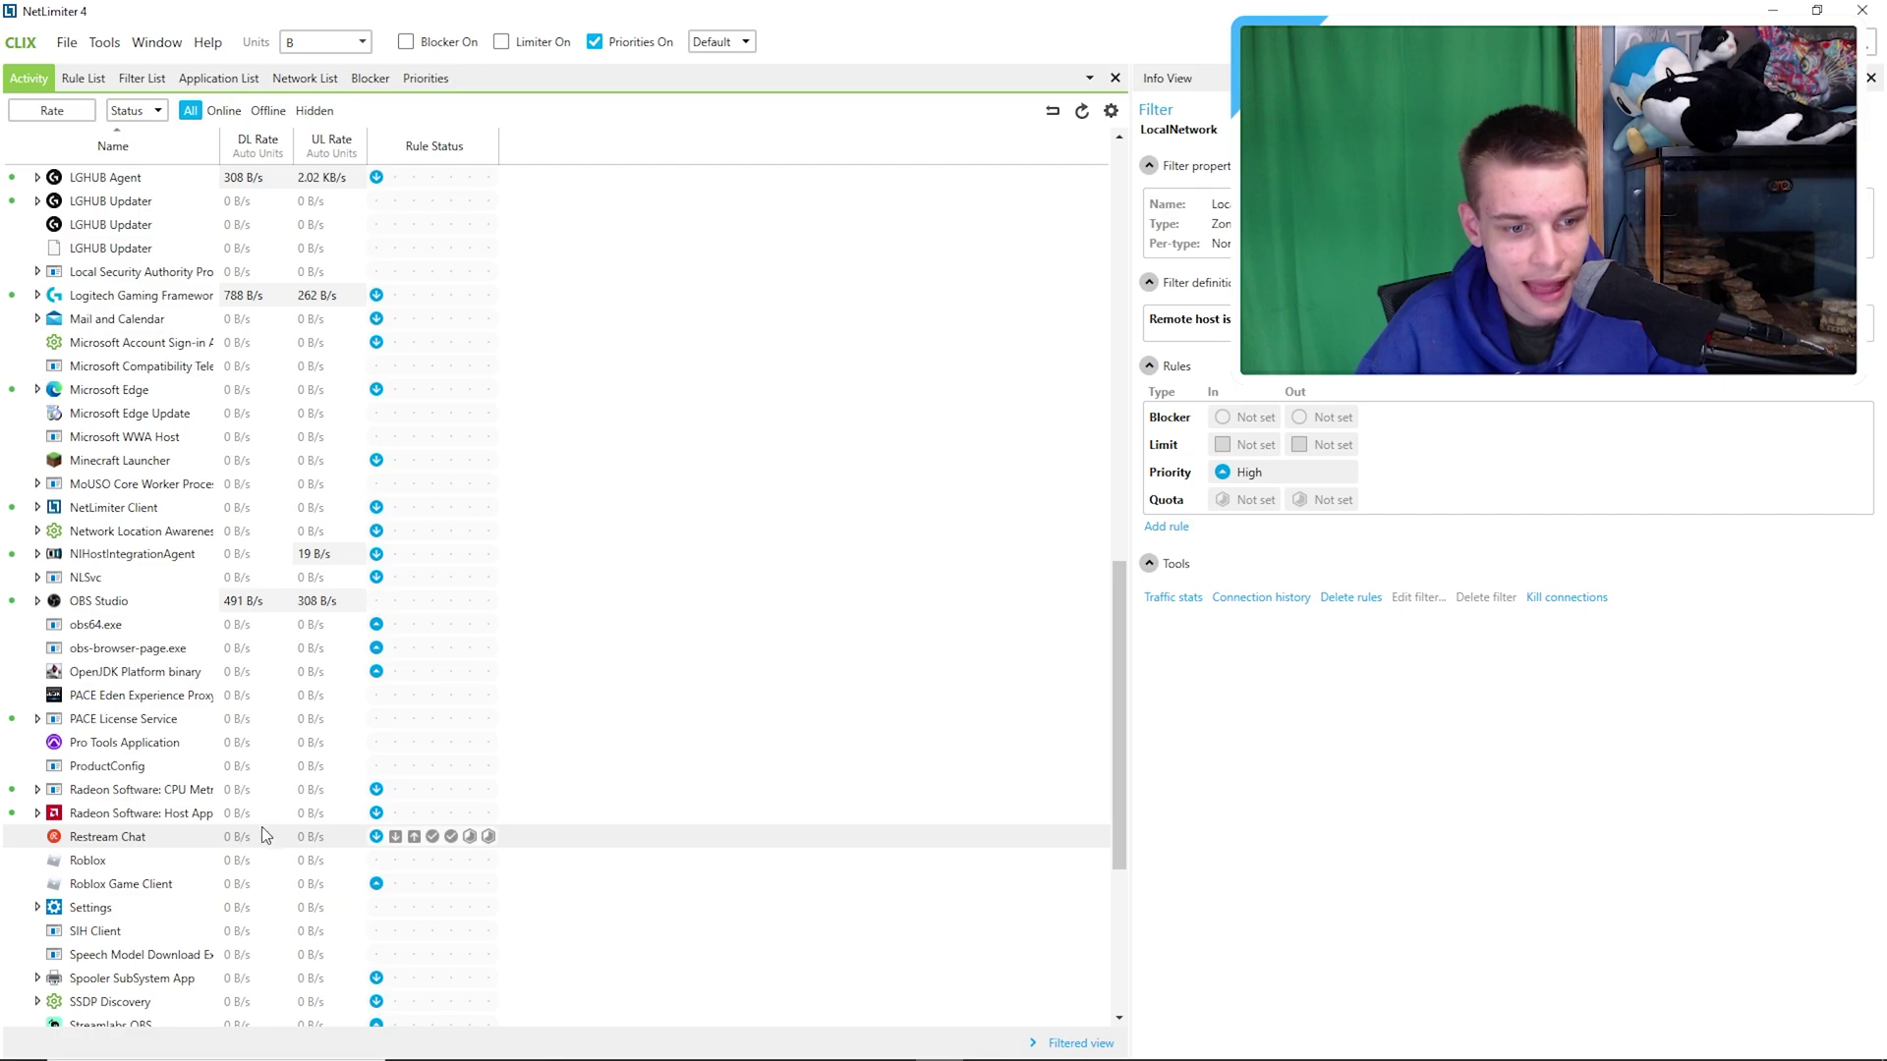
scroll(207, 723, down, 5)
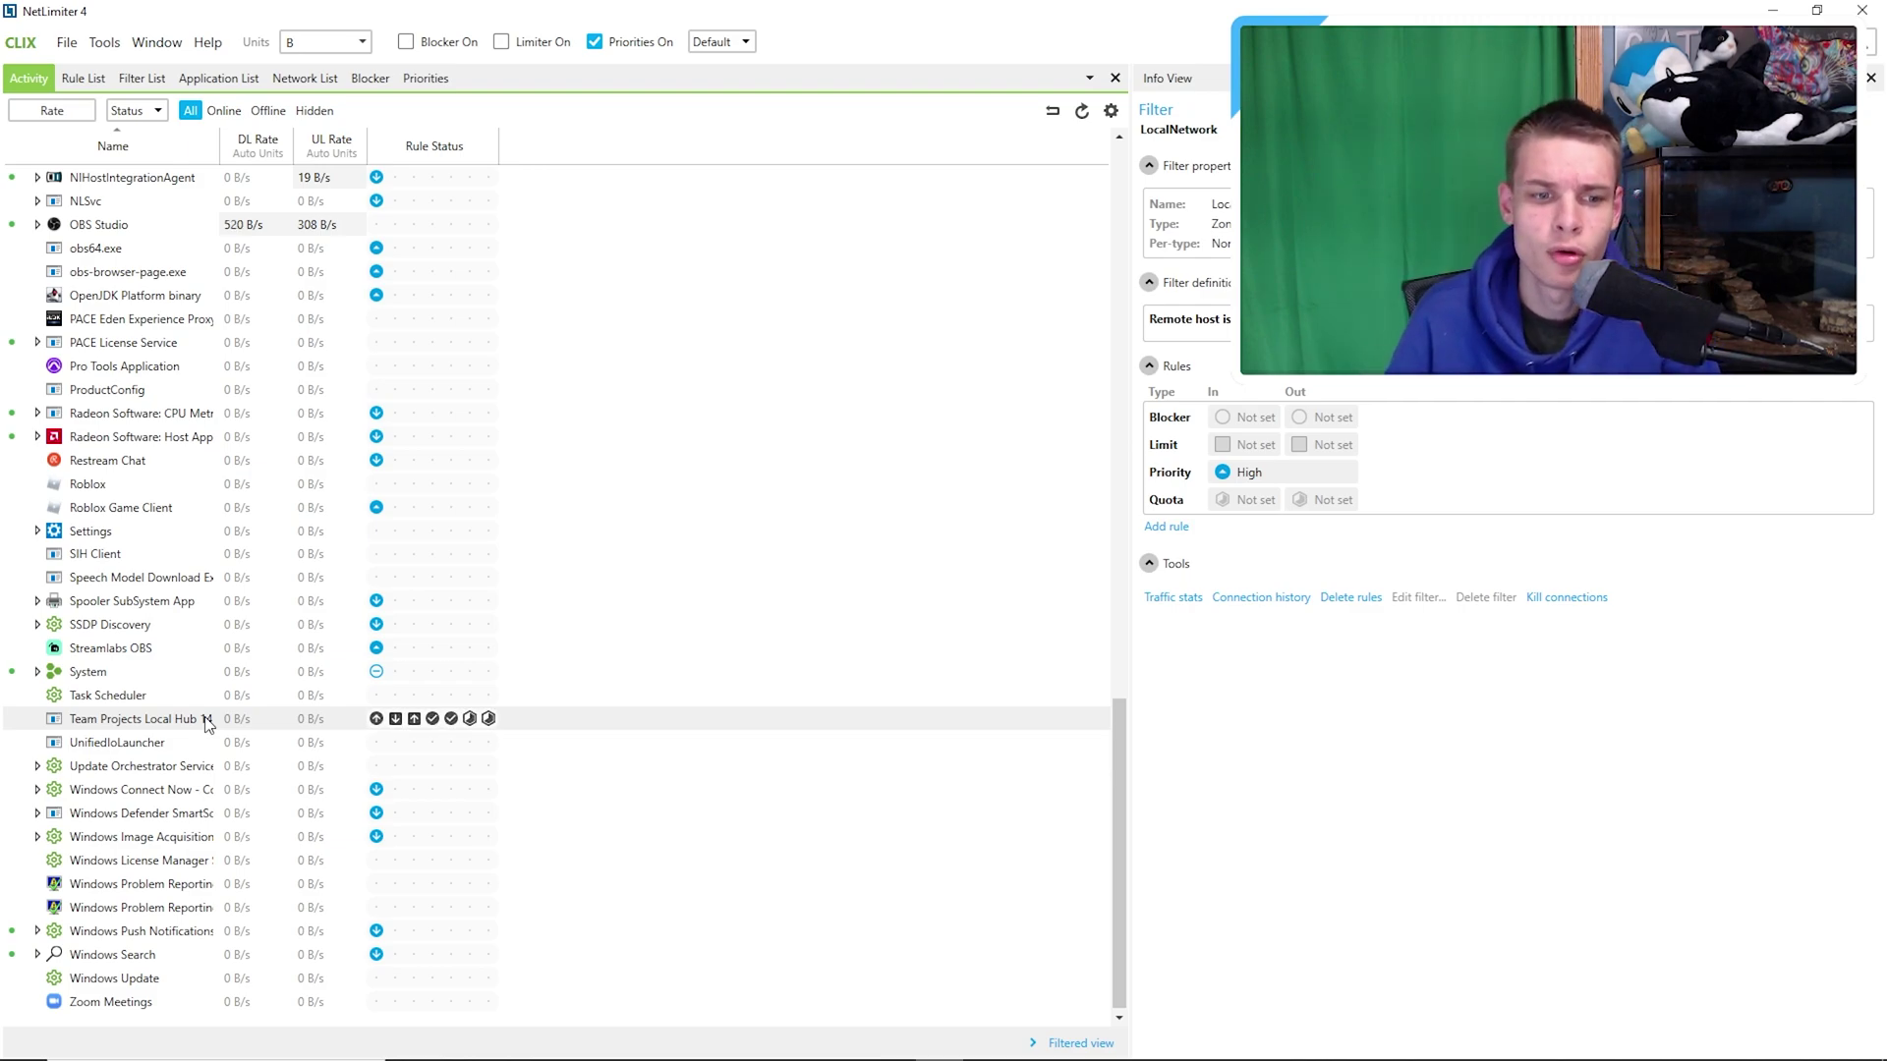
right_click(326, 650)
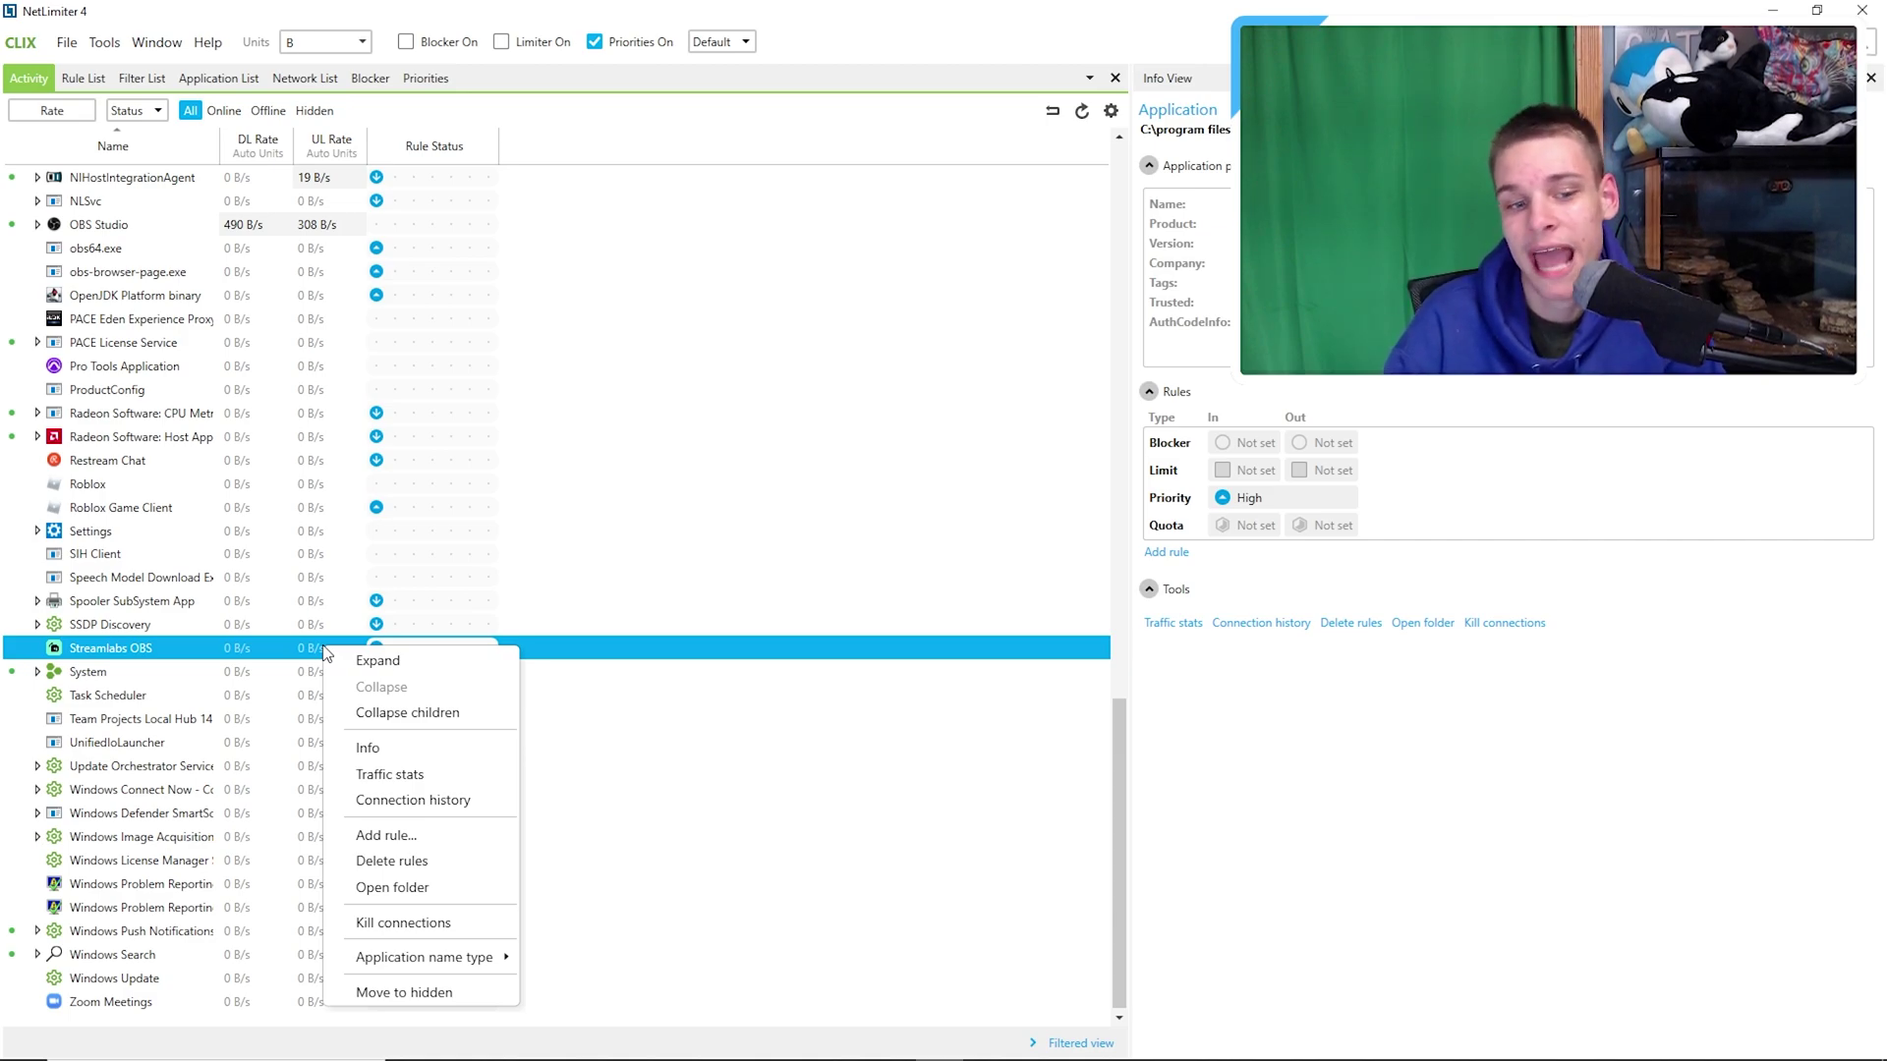
click(387, 835)
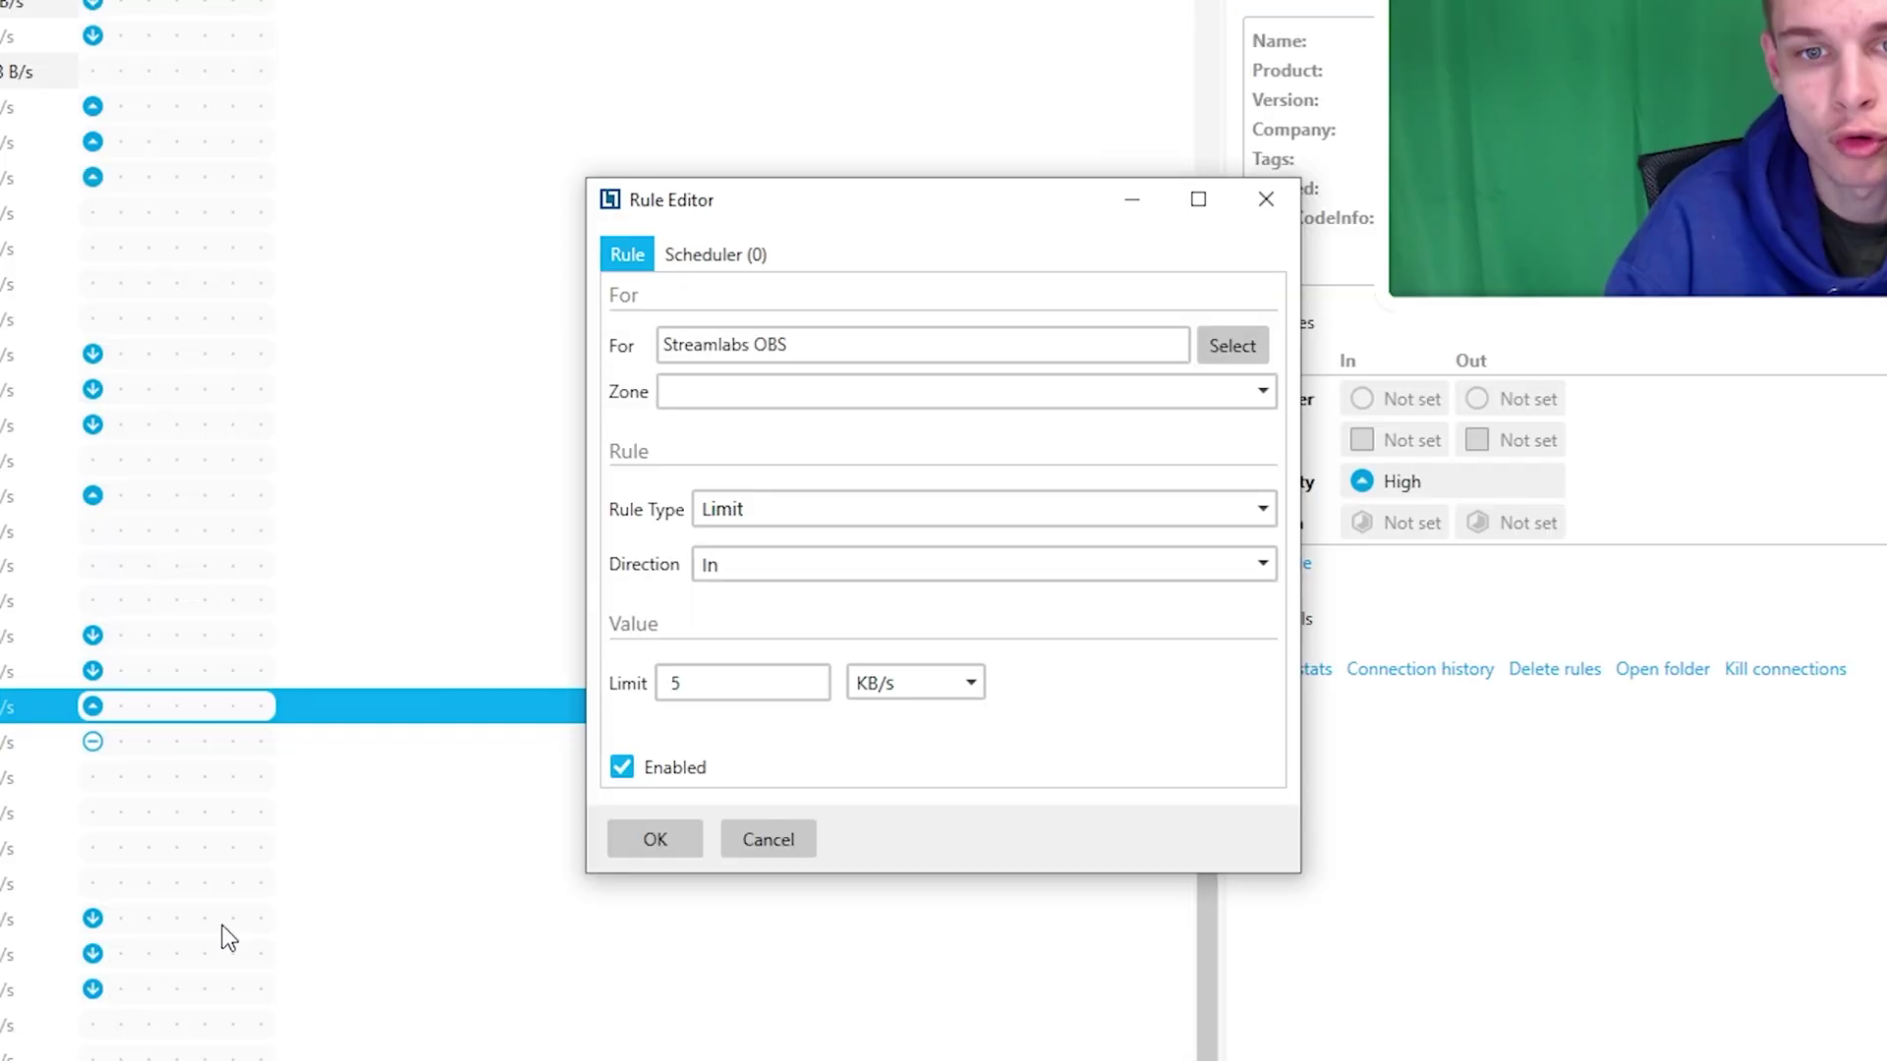
Check the direction choices of the Streamlabs OBS rule and set the rule type to Priority
click(723, 568)
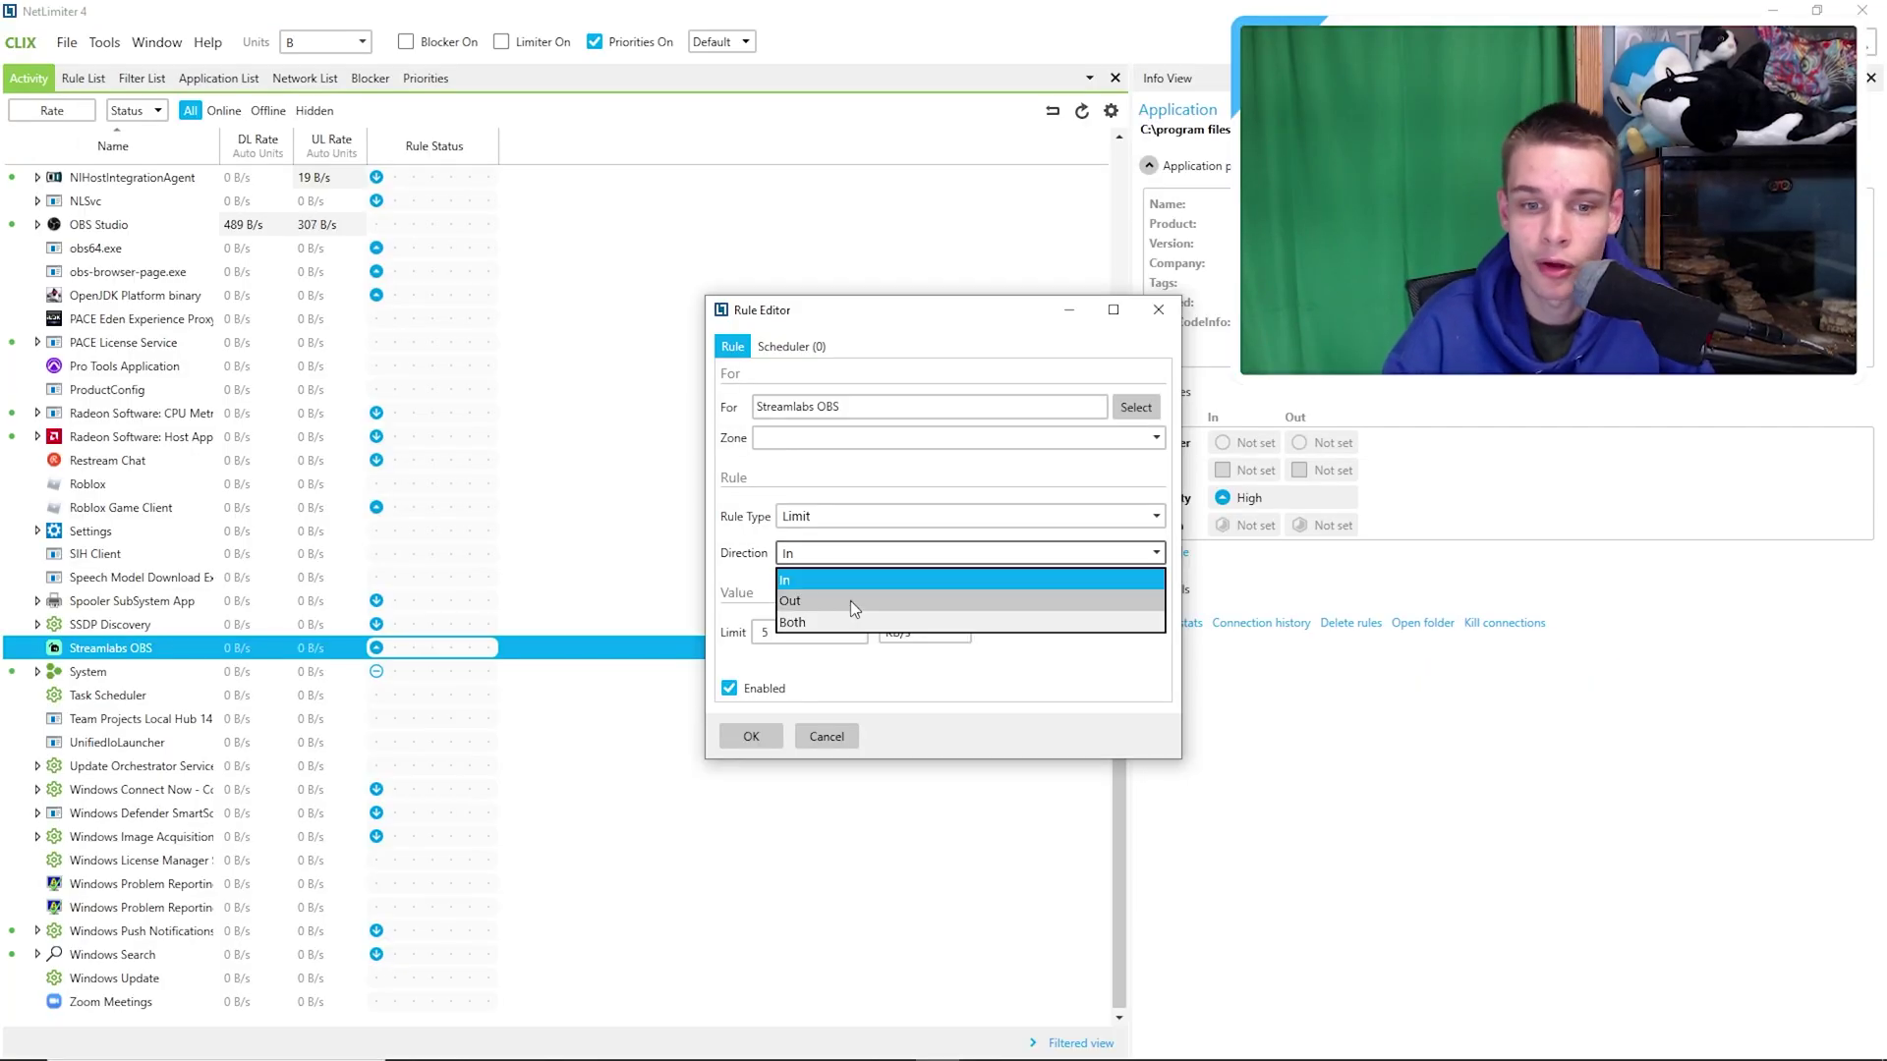
click(851, 653)
click(853, 521)
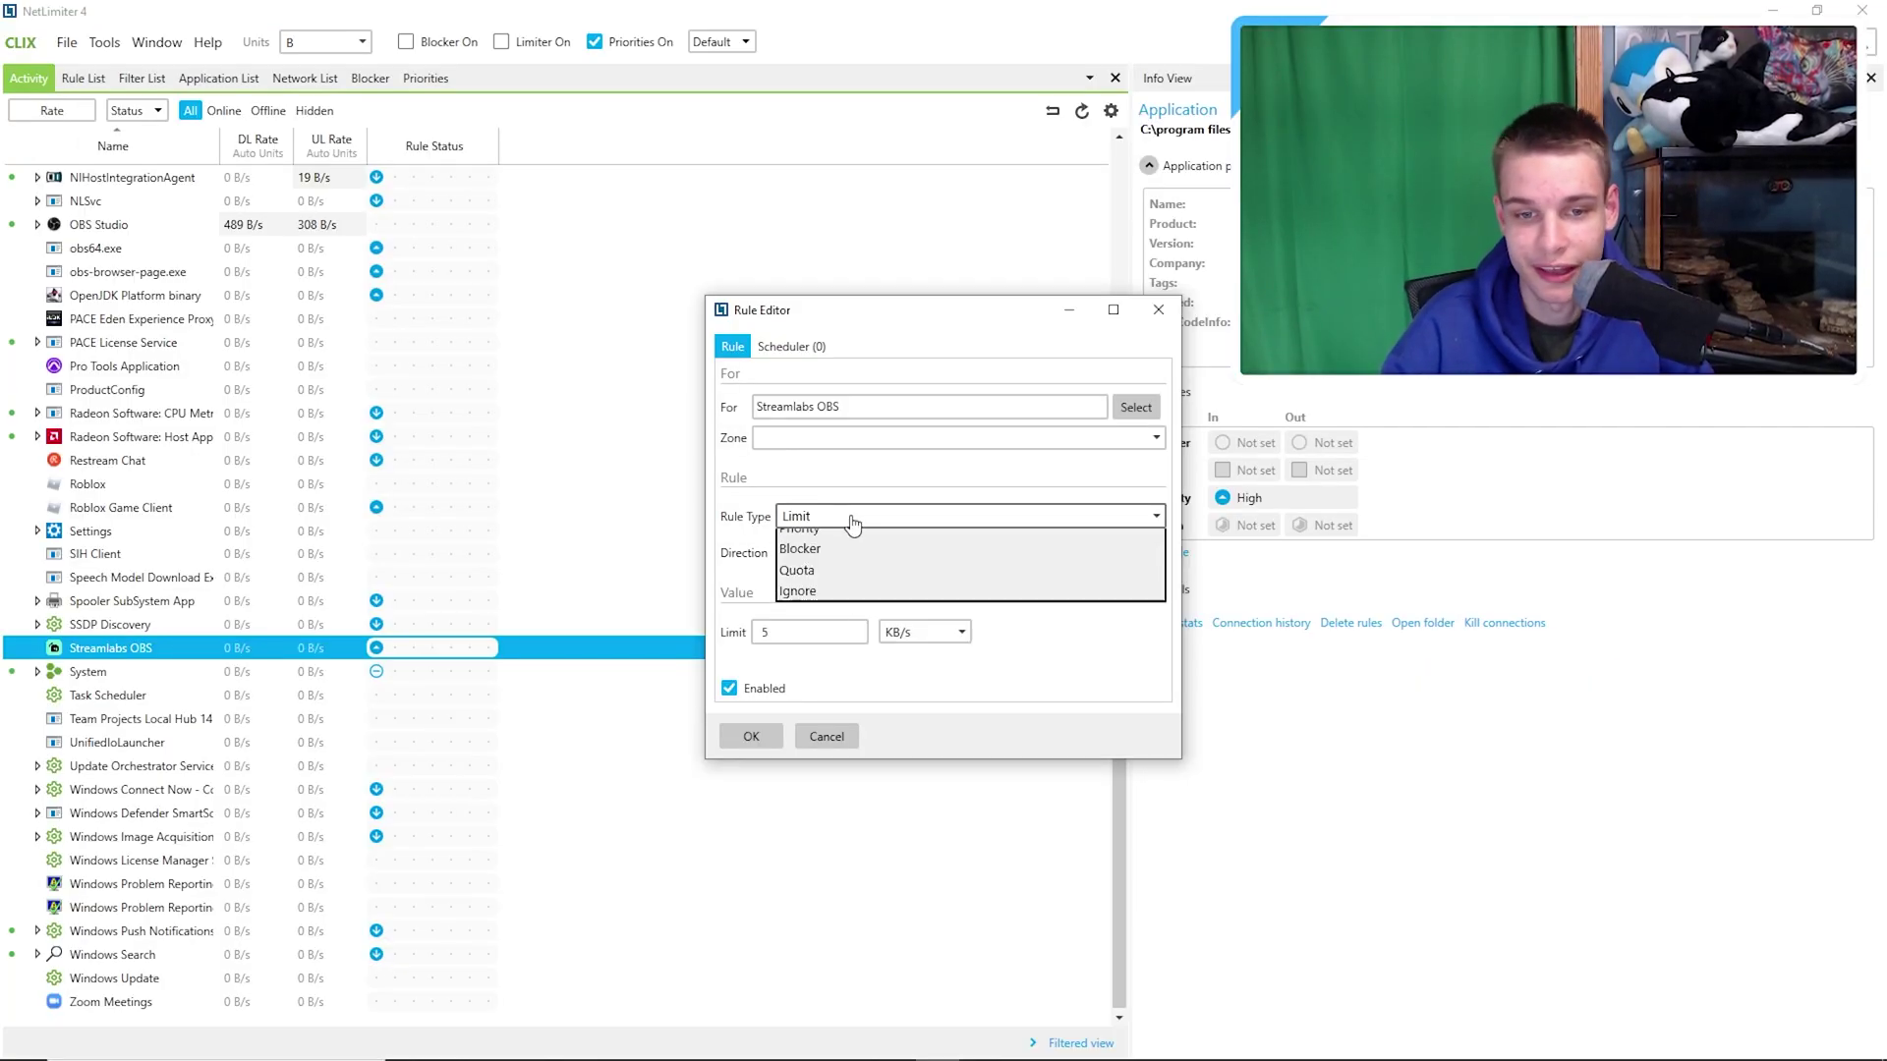
click(835, 566)
Set the Streamlabs OBS rule type to Blocker and view its weight choices
click(834, 518)
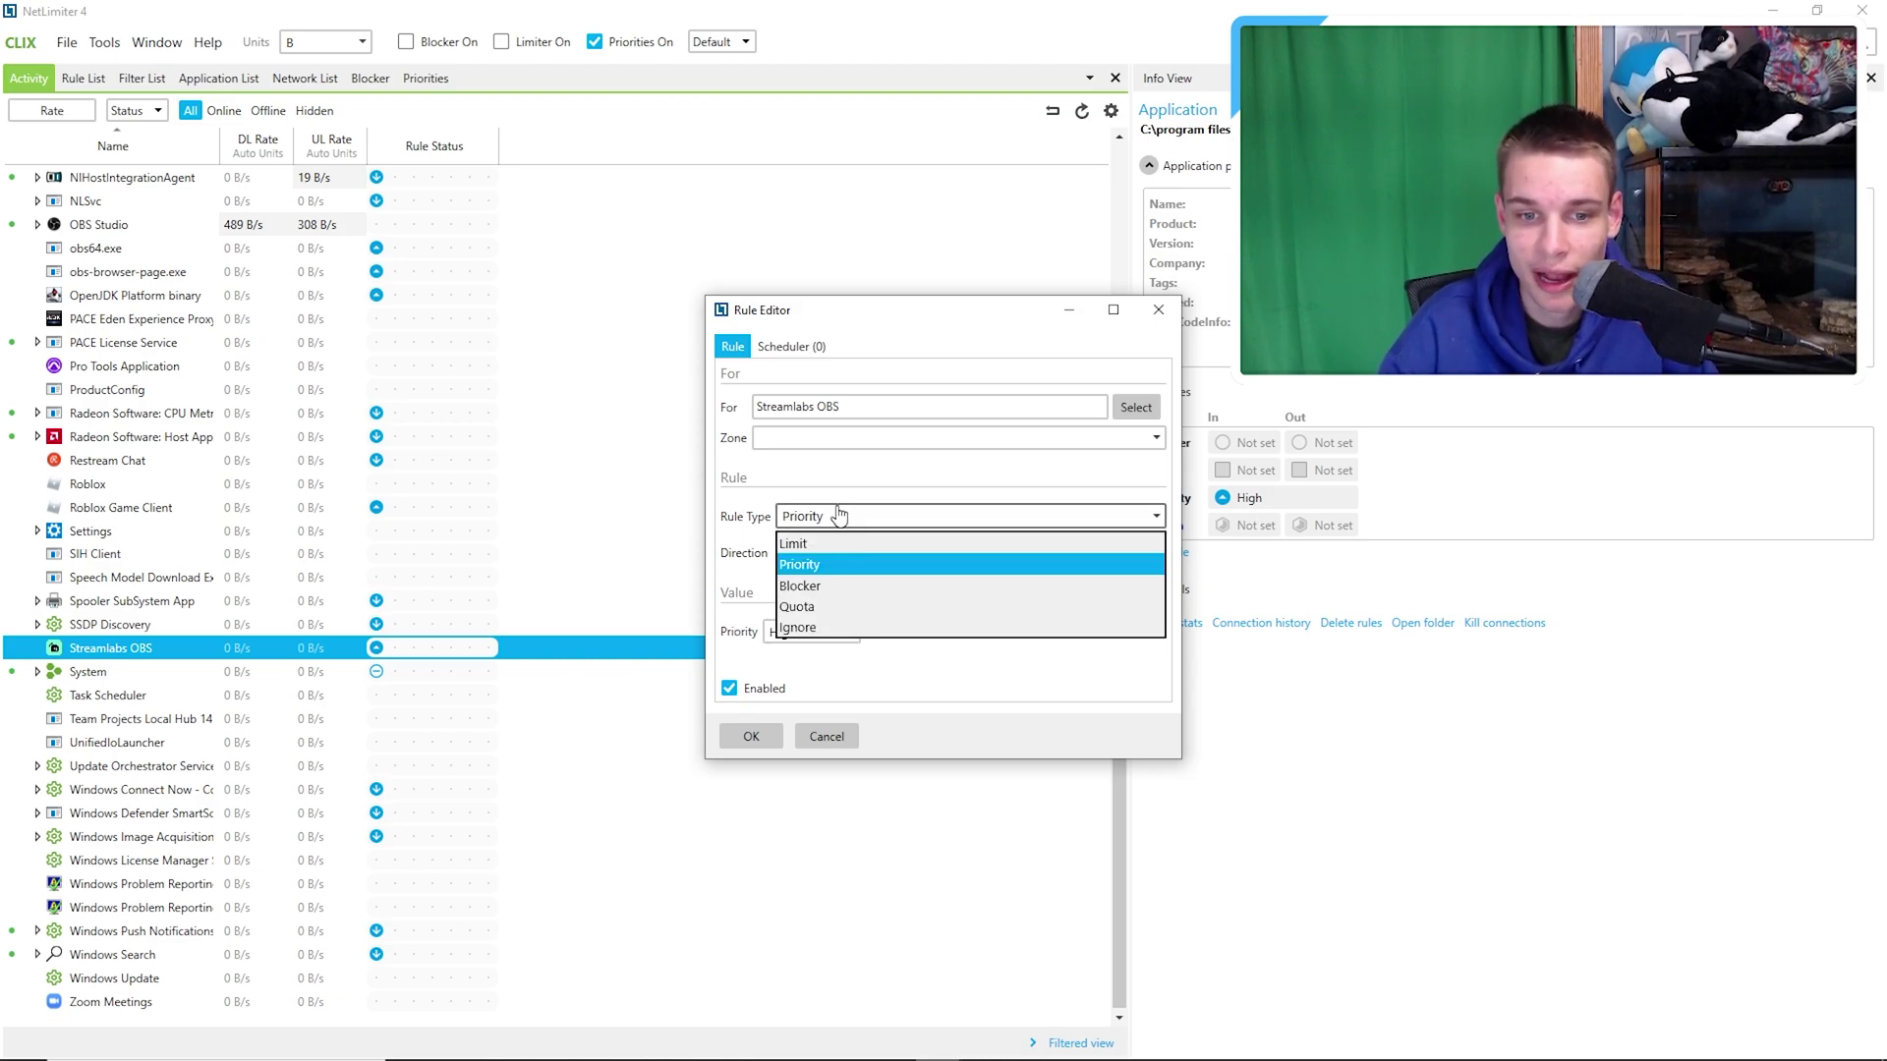
click(815, 588)
click(1013, 638)
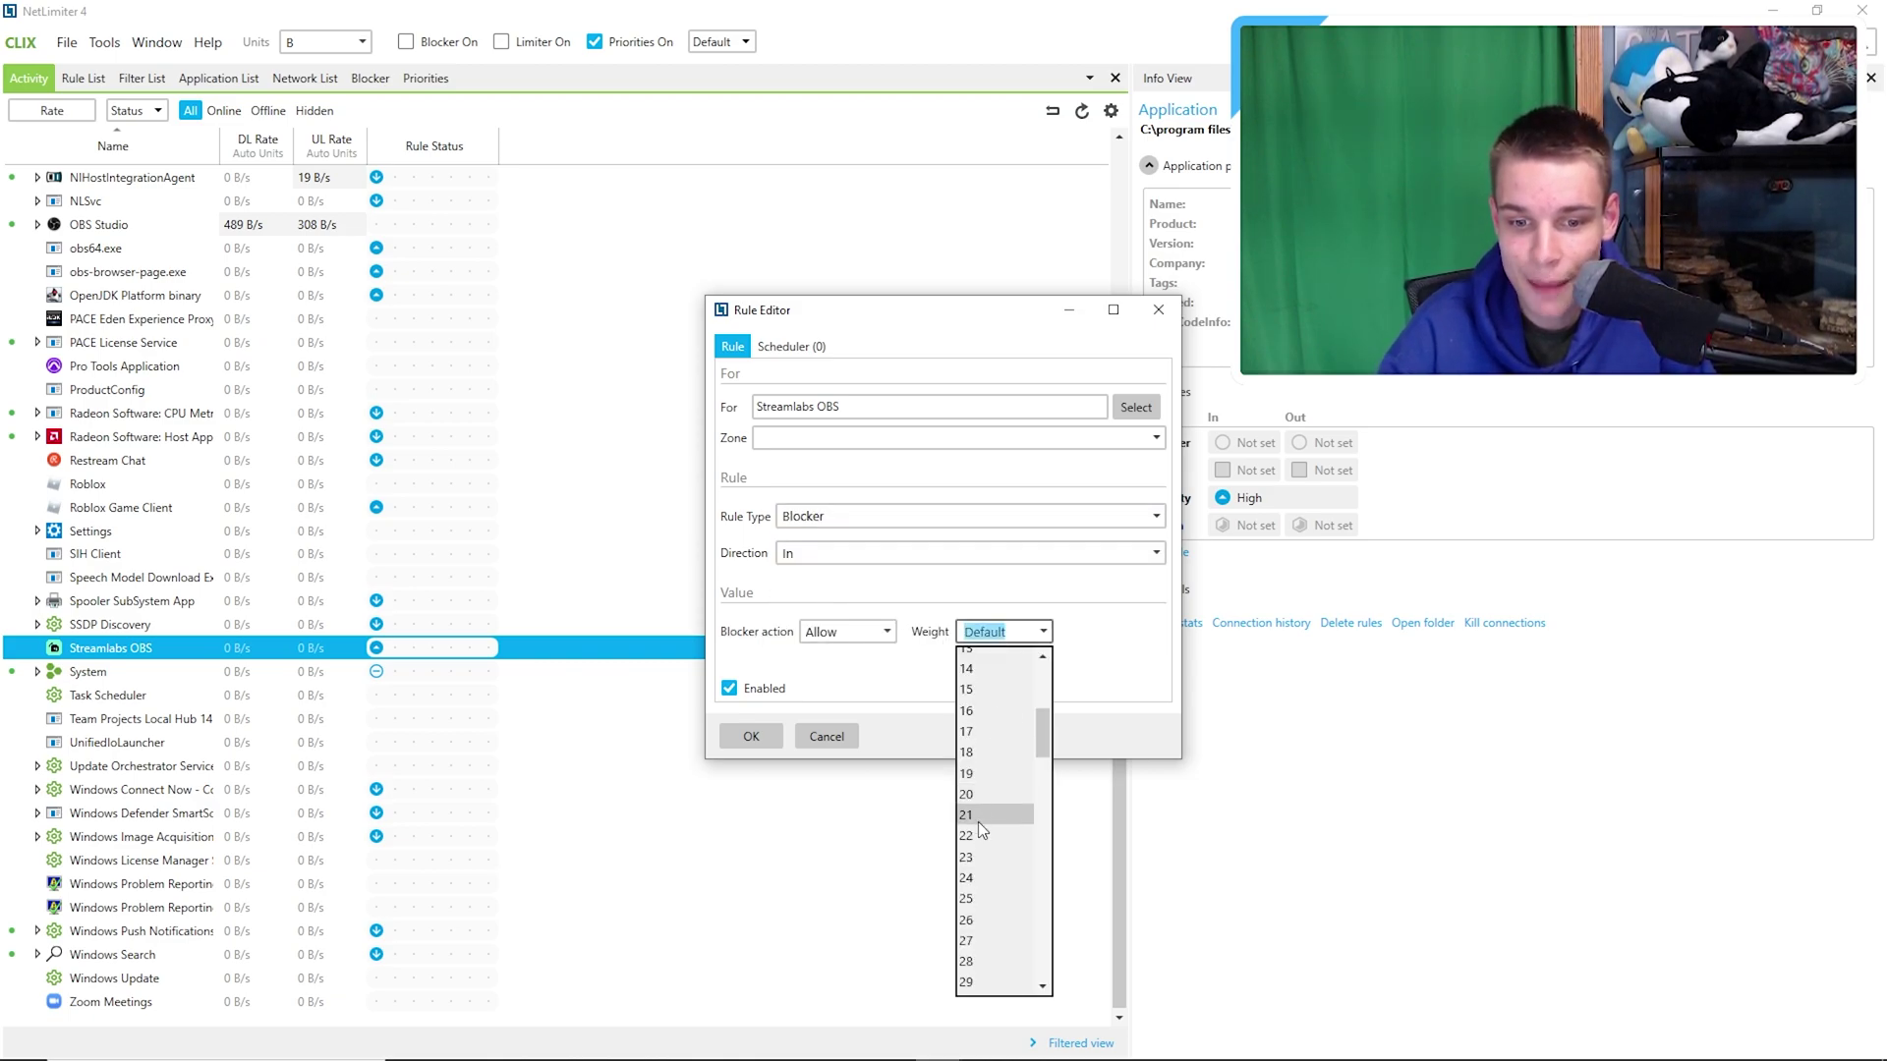
click(859, 680)
Try the Quota and Ignore rule types for Streamlabs OBS to view their options
click(842, 516)
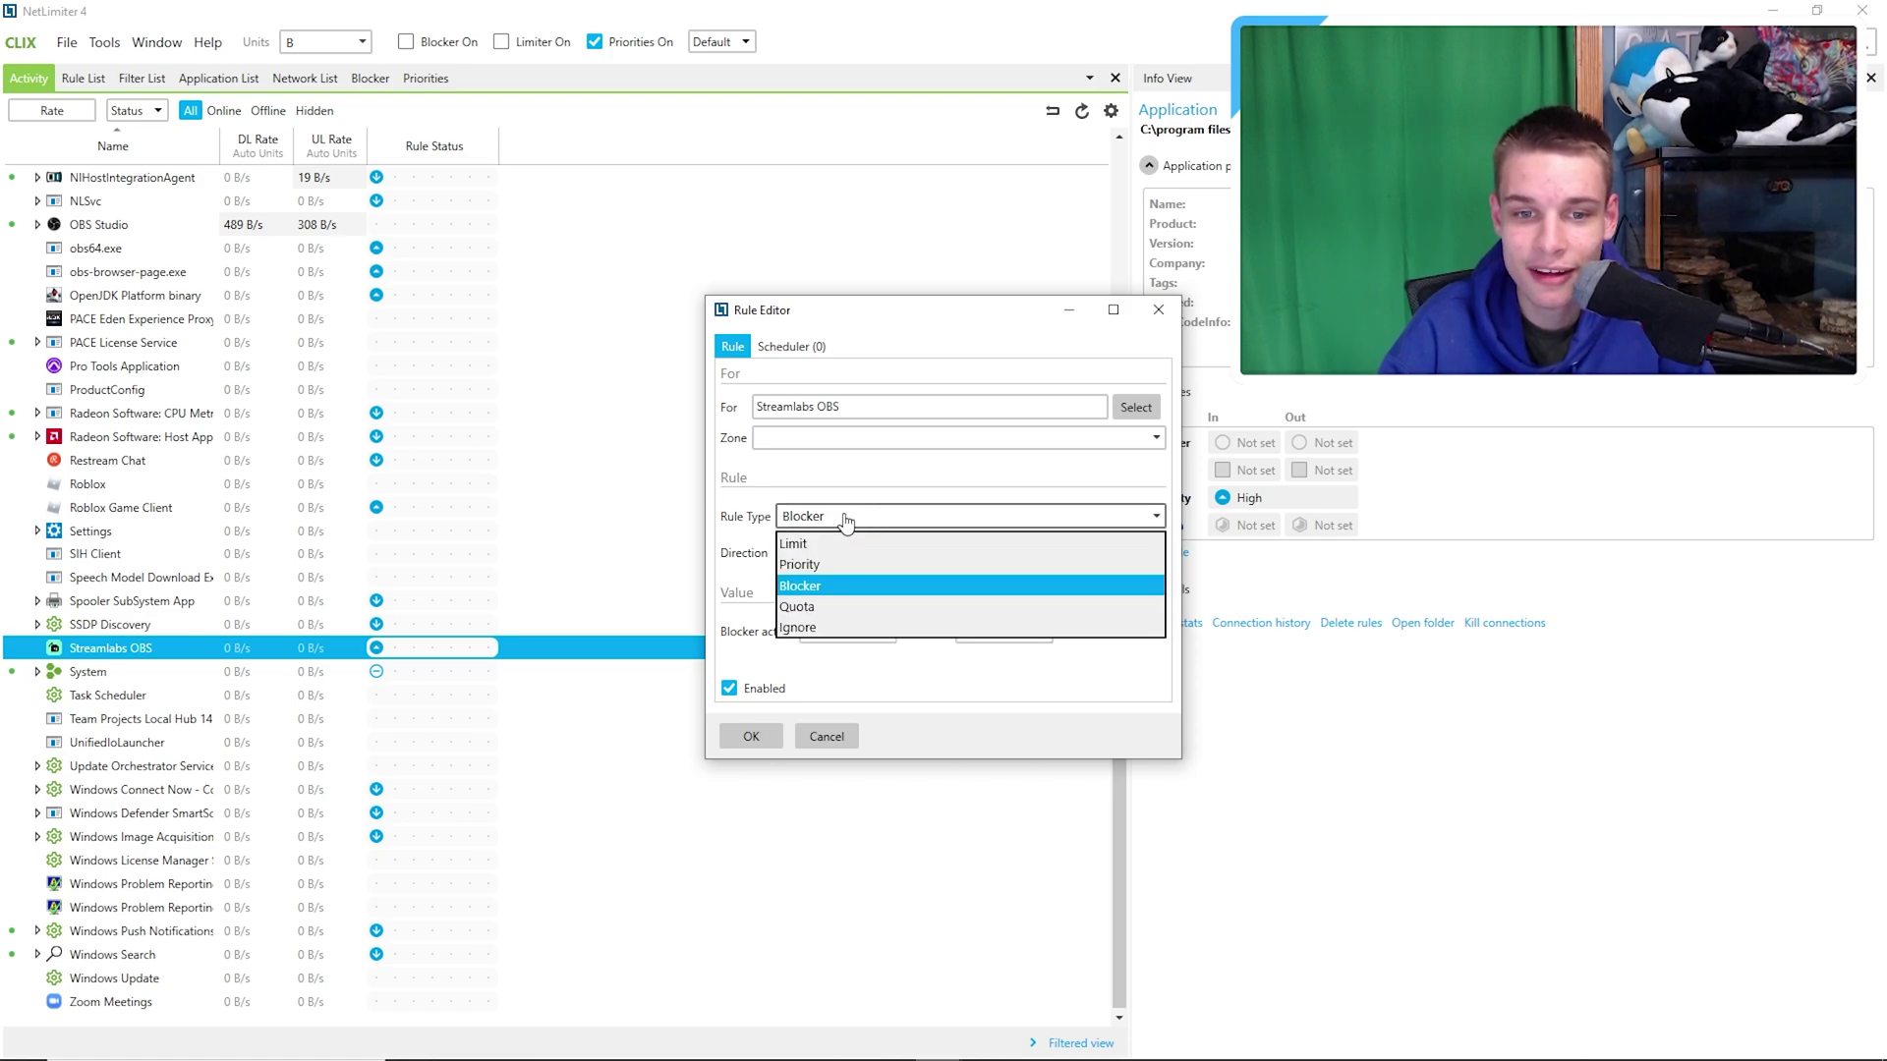
click(844, 602)
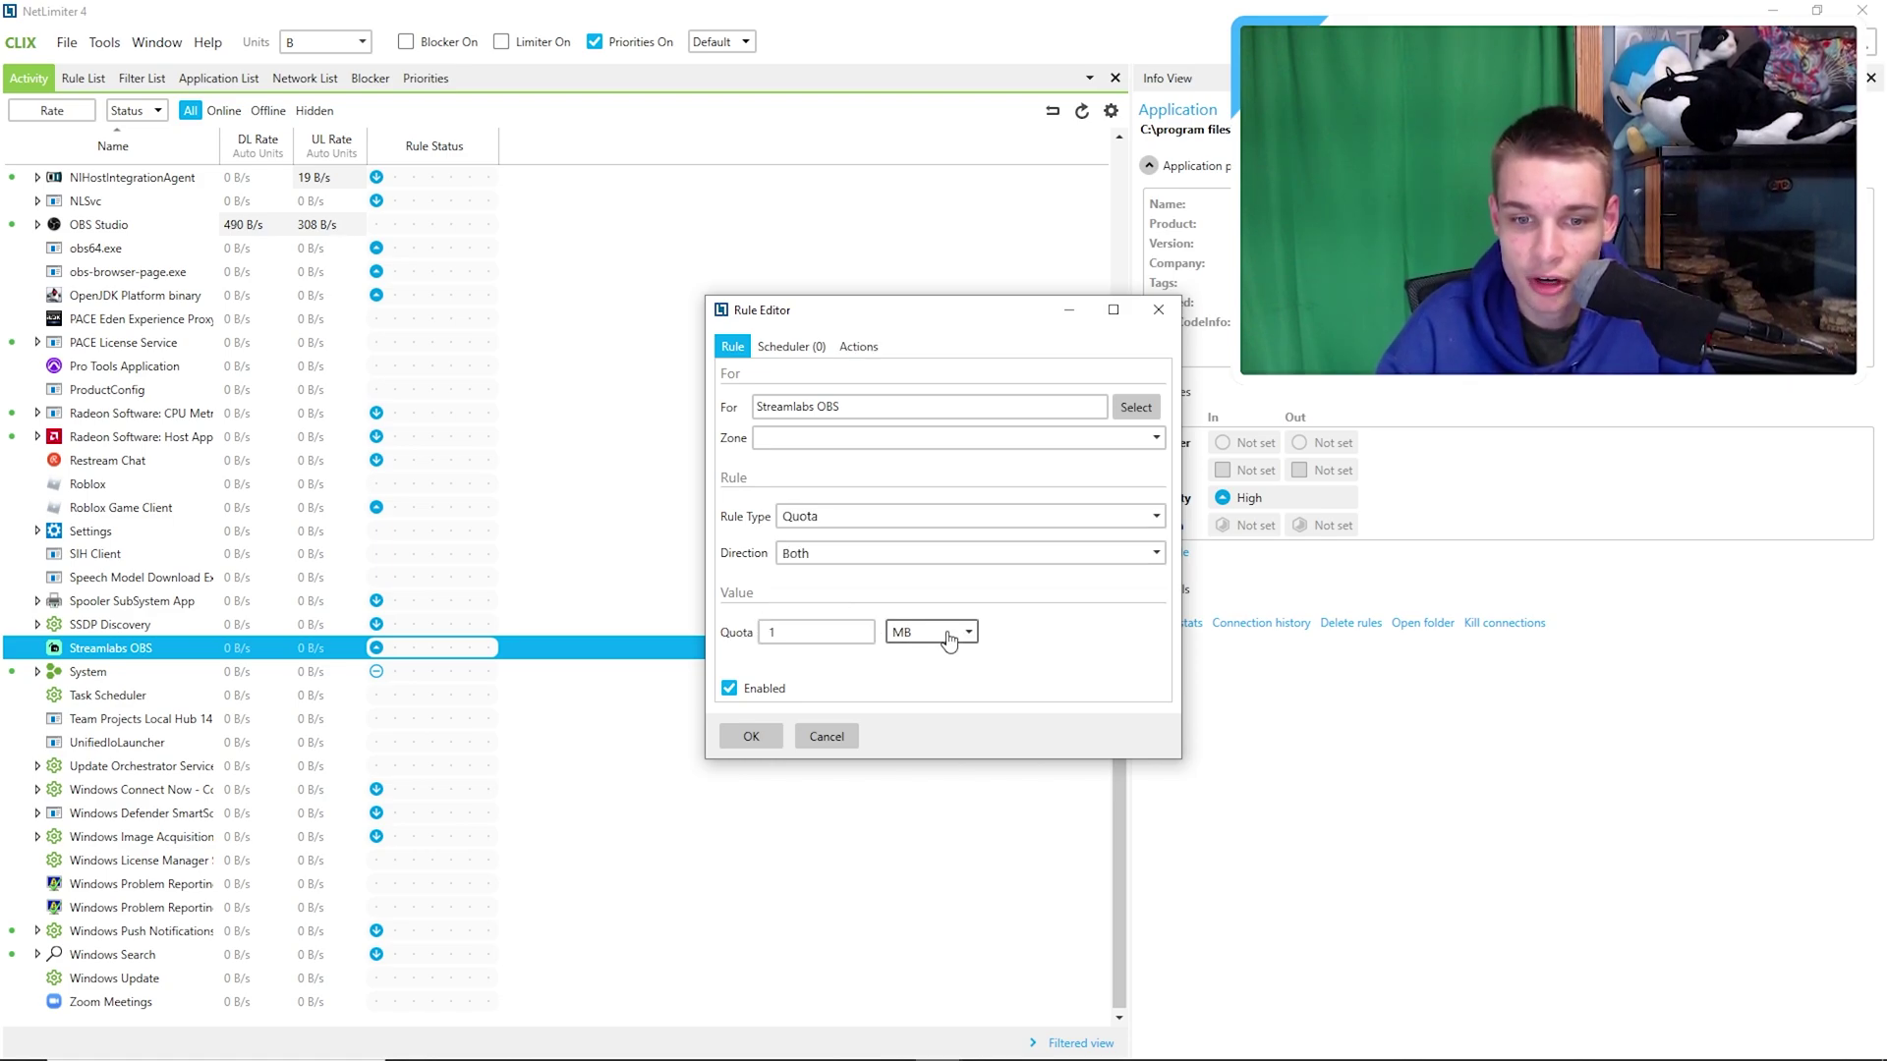
click(1071, 517)
click(840, 630)
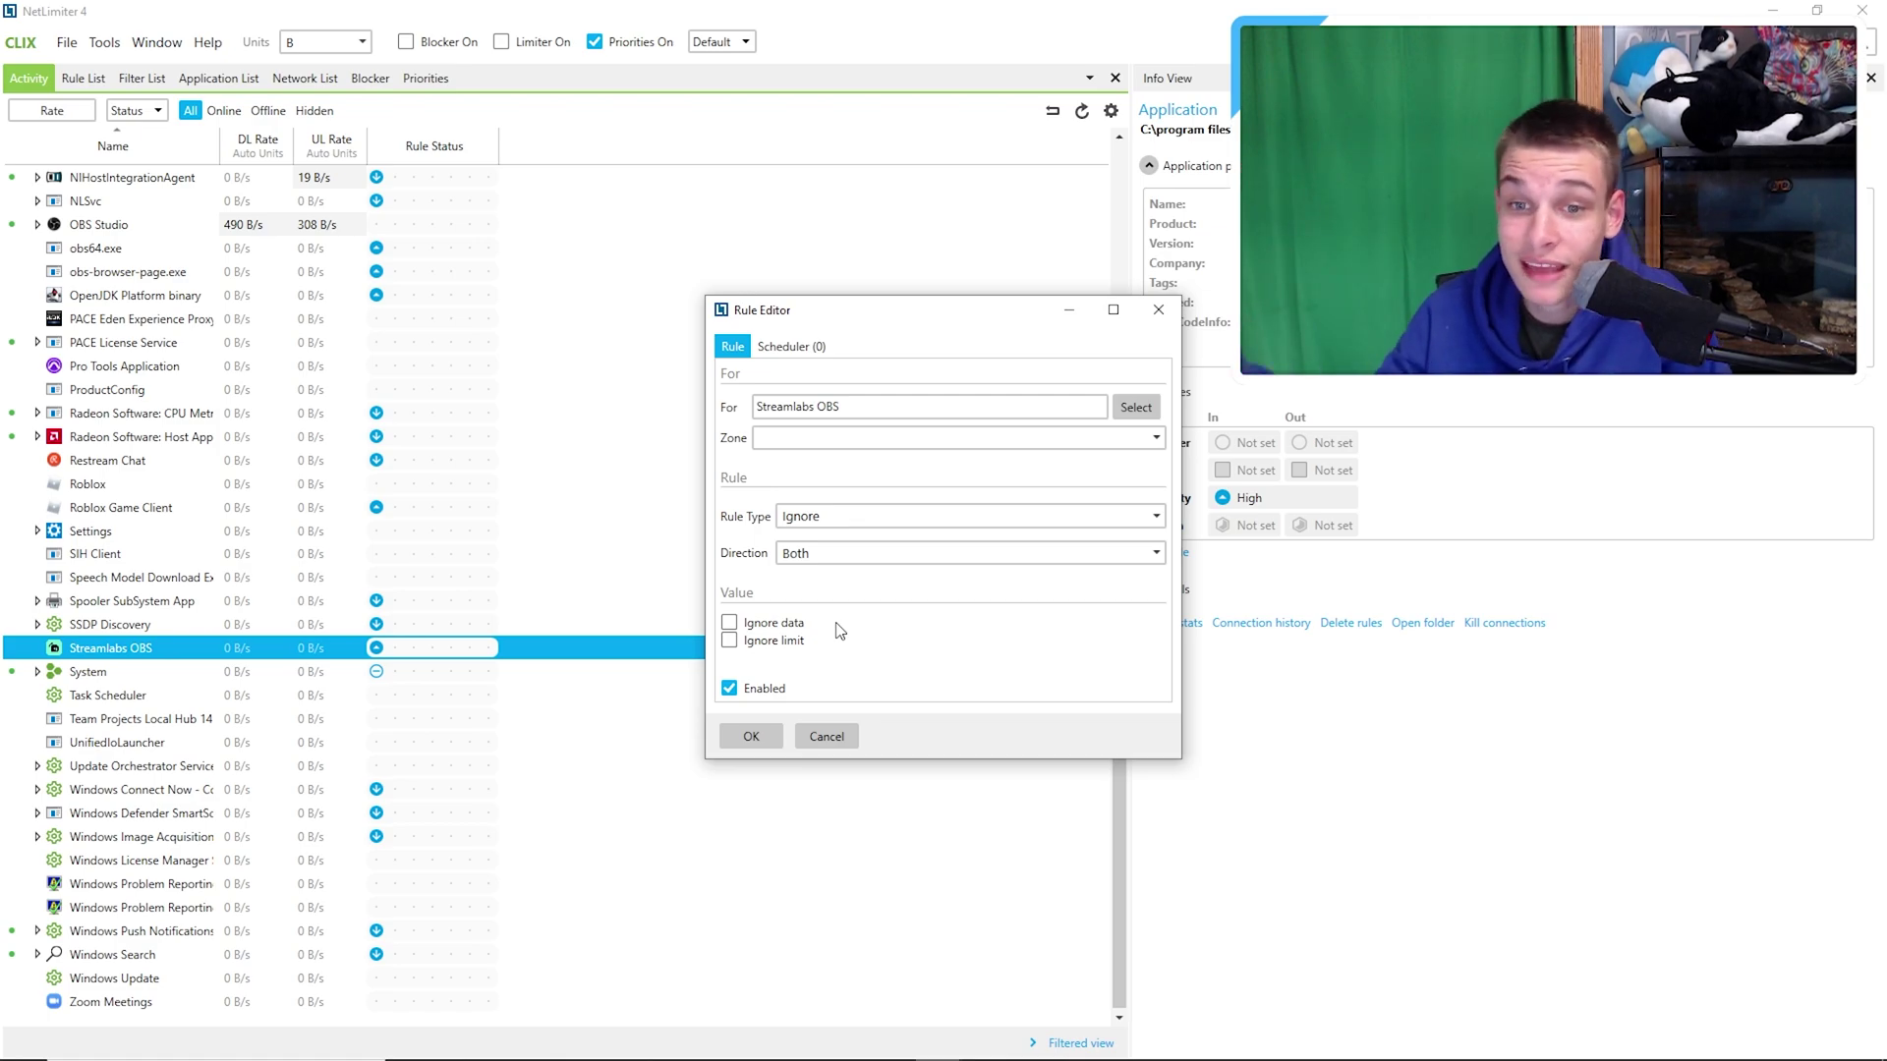
Set the Streamlabs OBS rule type to Limit and save it as an incoming limit of 5 KB/s
click(851, 518)
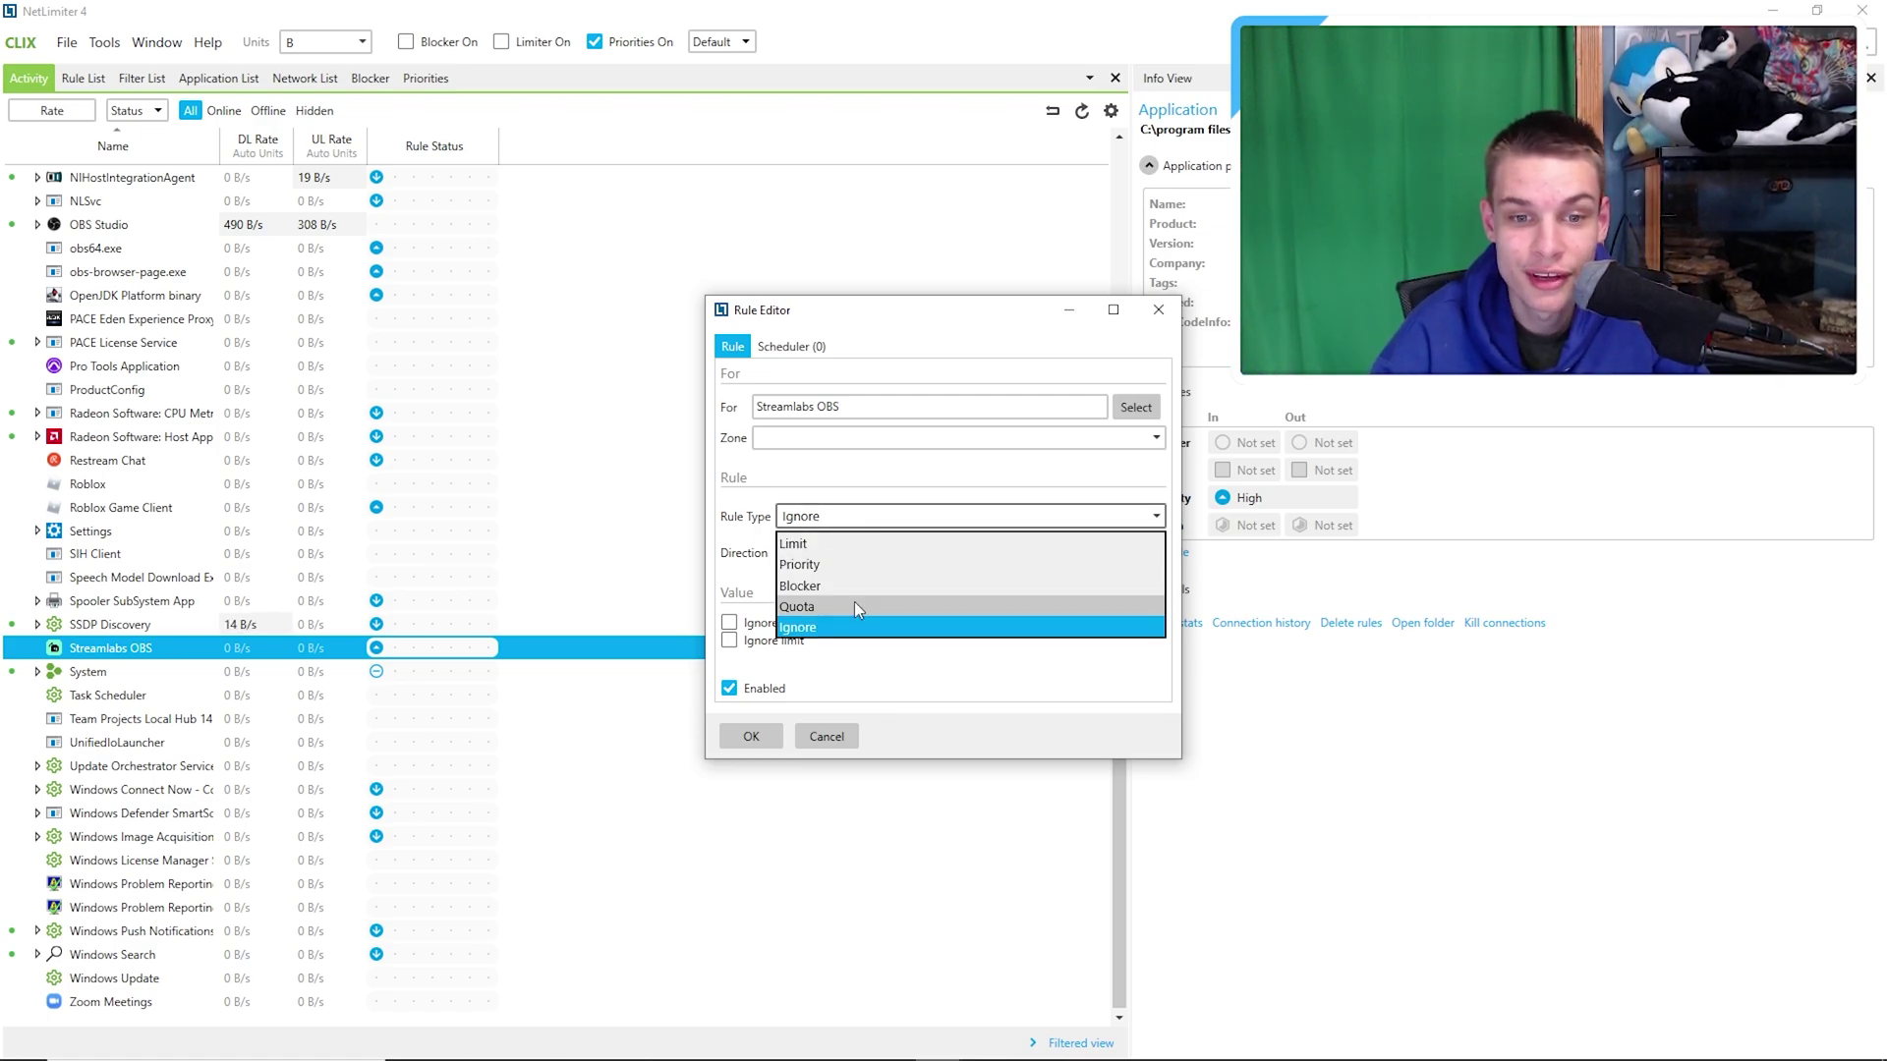
click(851, 544)
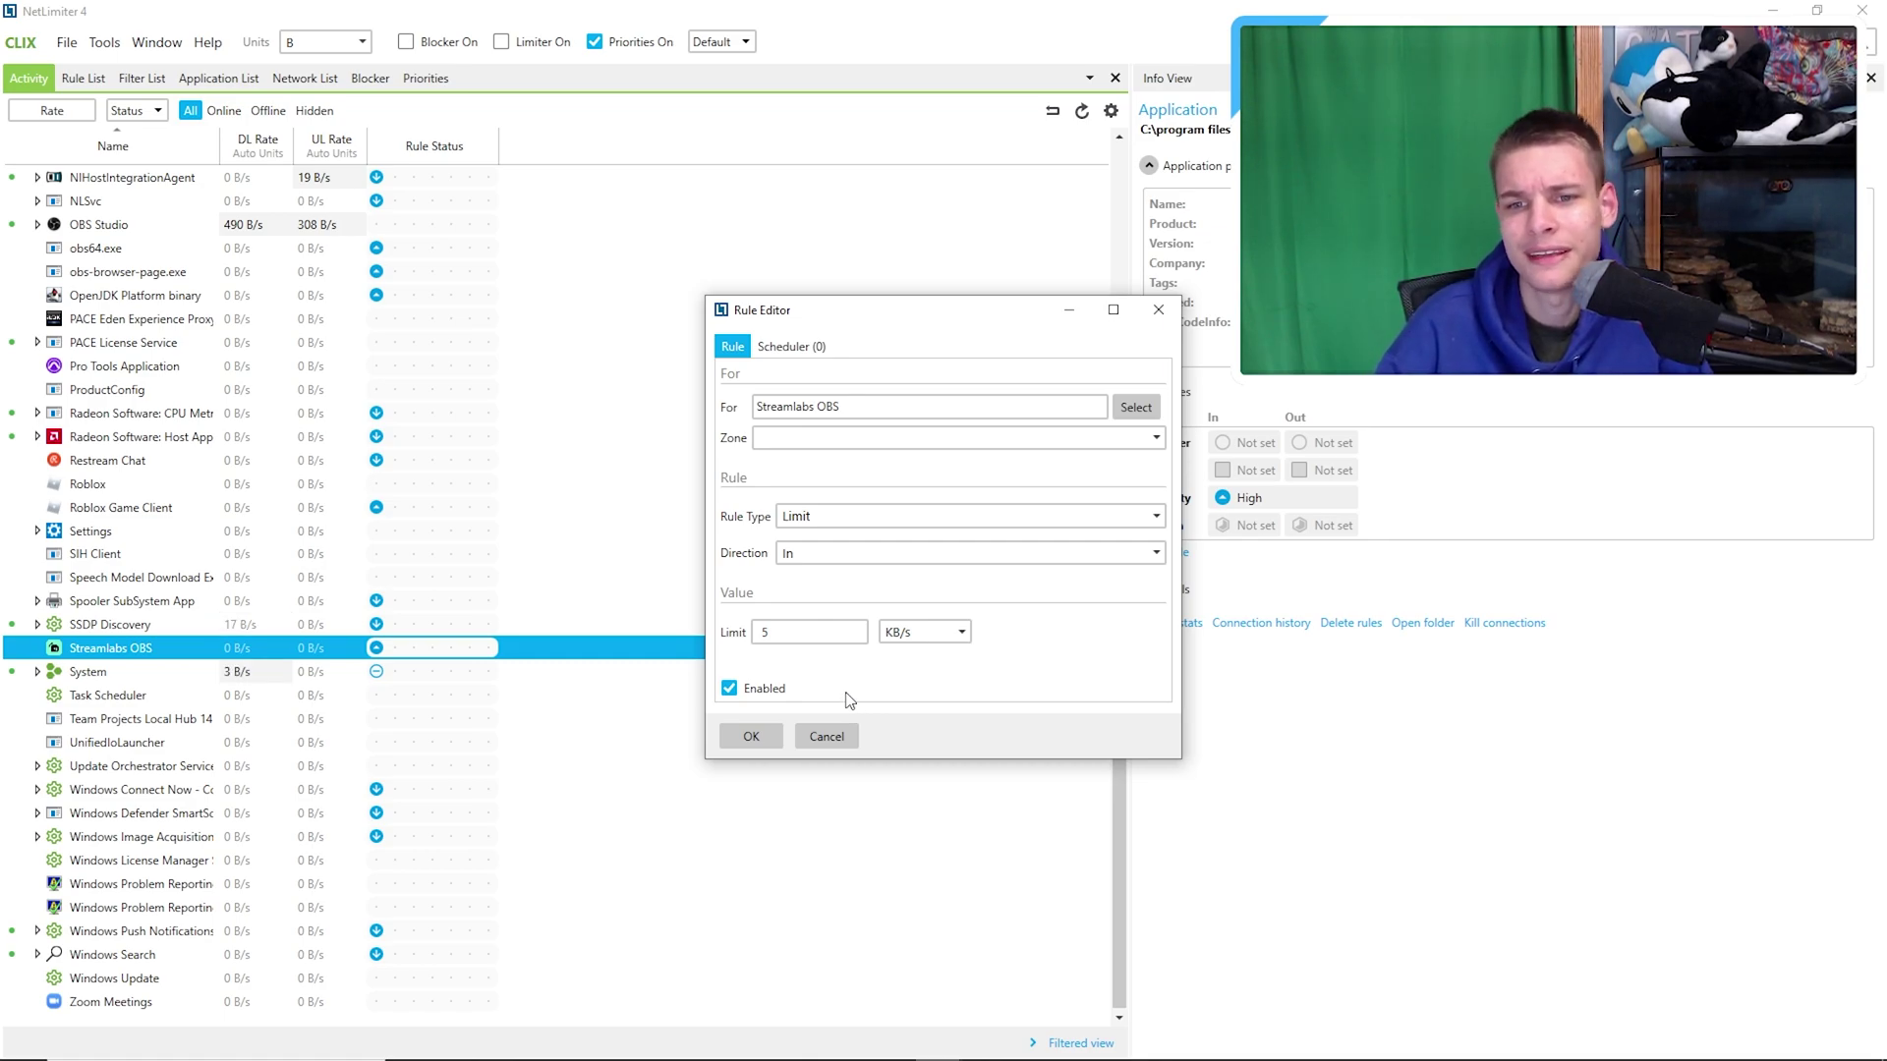
click(749, 734)
Give low priority to Task Scheduler, Team Projects Local Hub and UnifiedIoLauncher
click(376, 695)
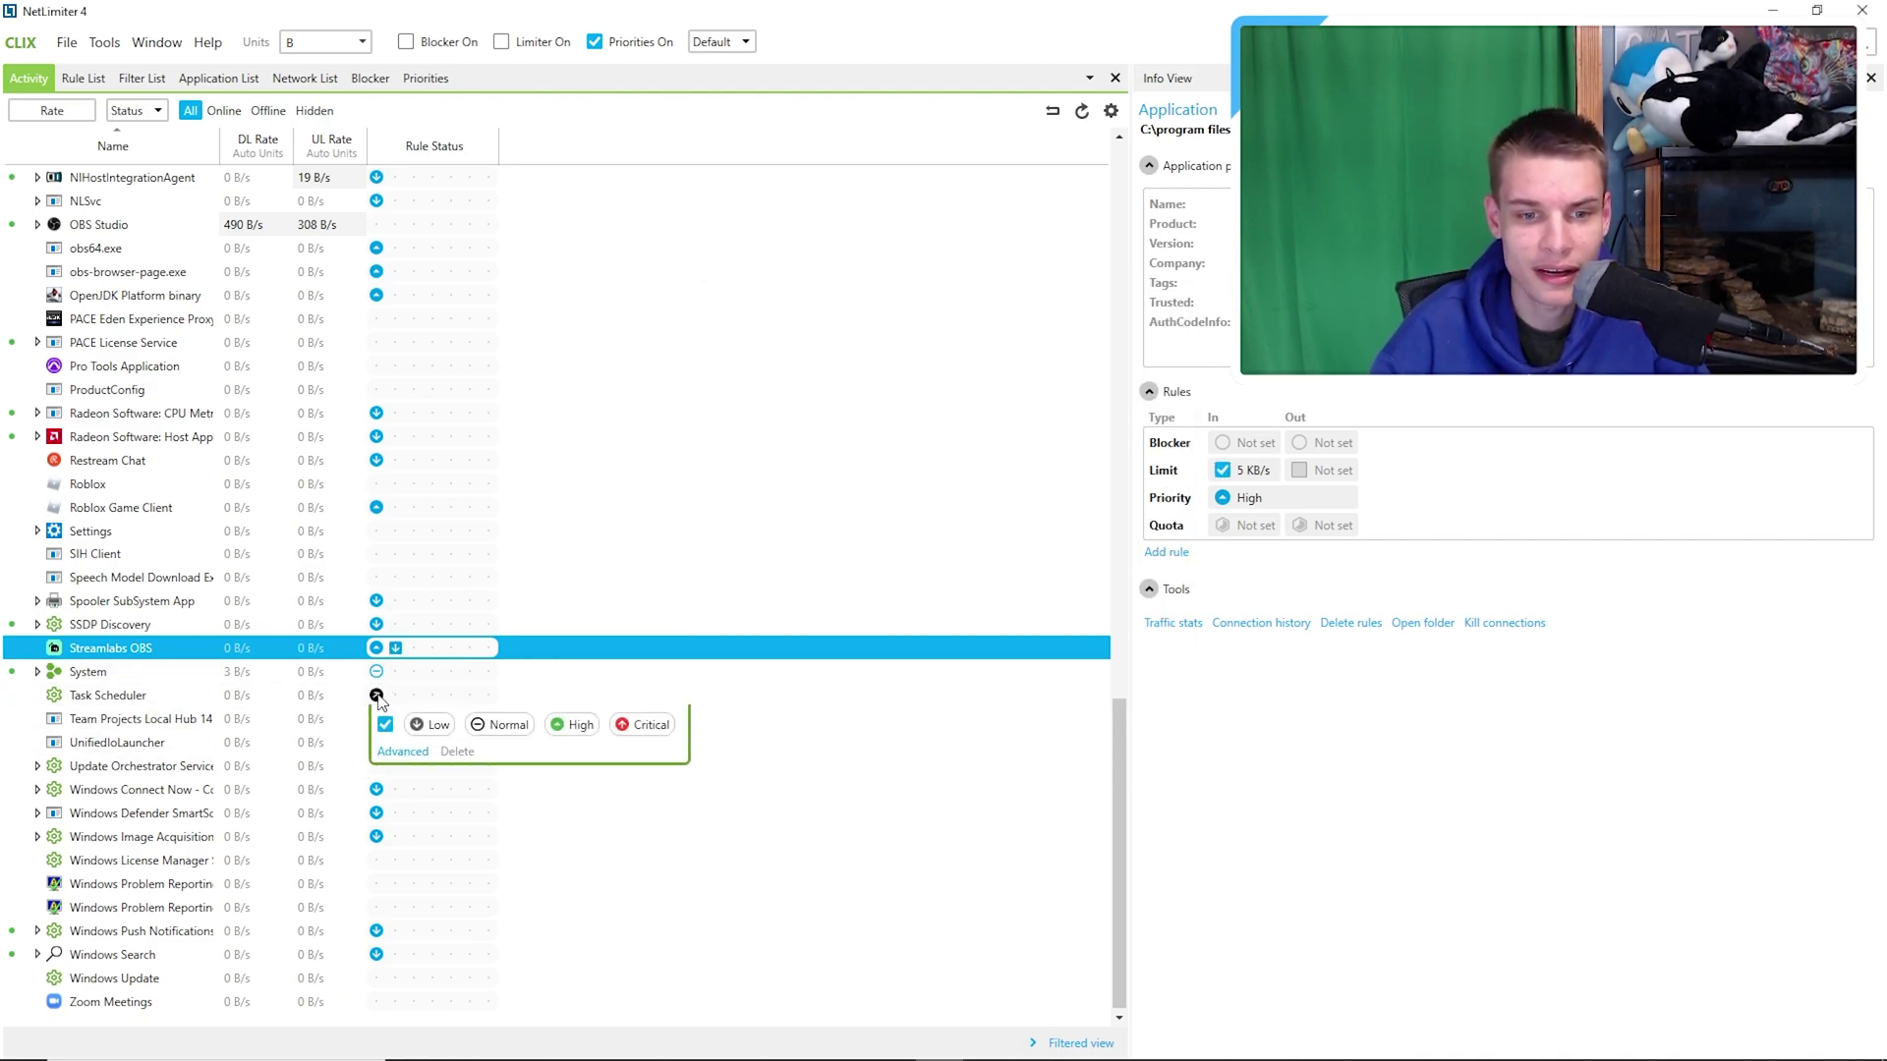
click(388, 724)
click(375, 723)
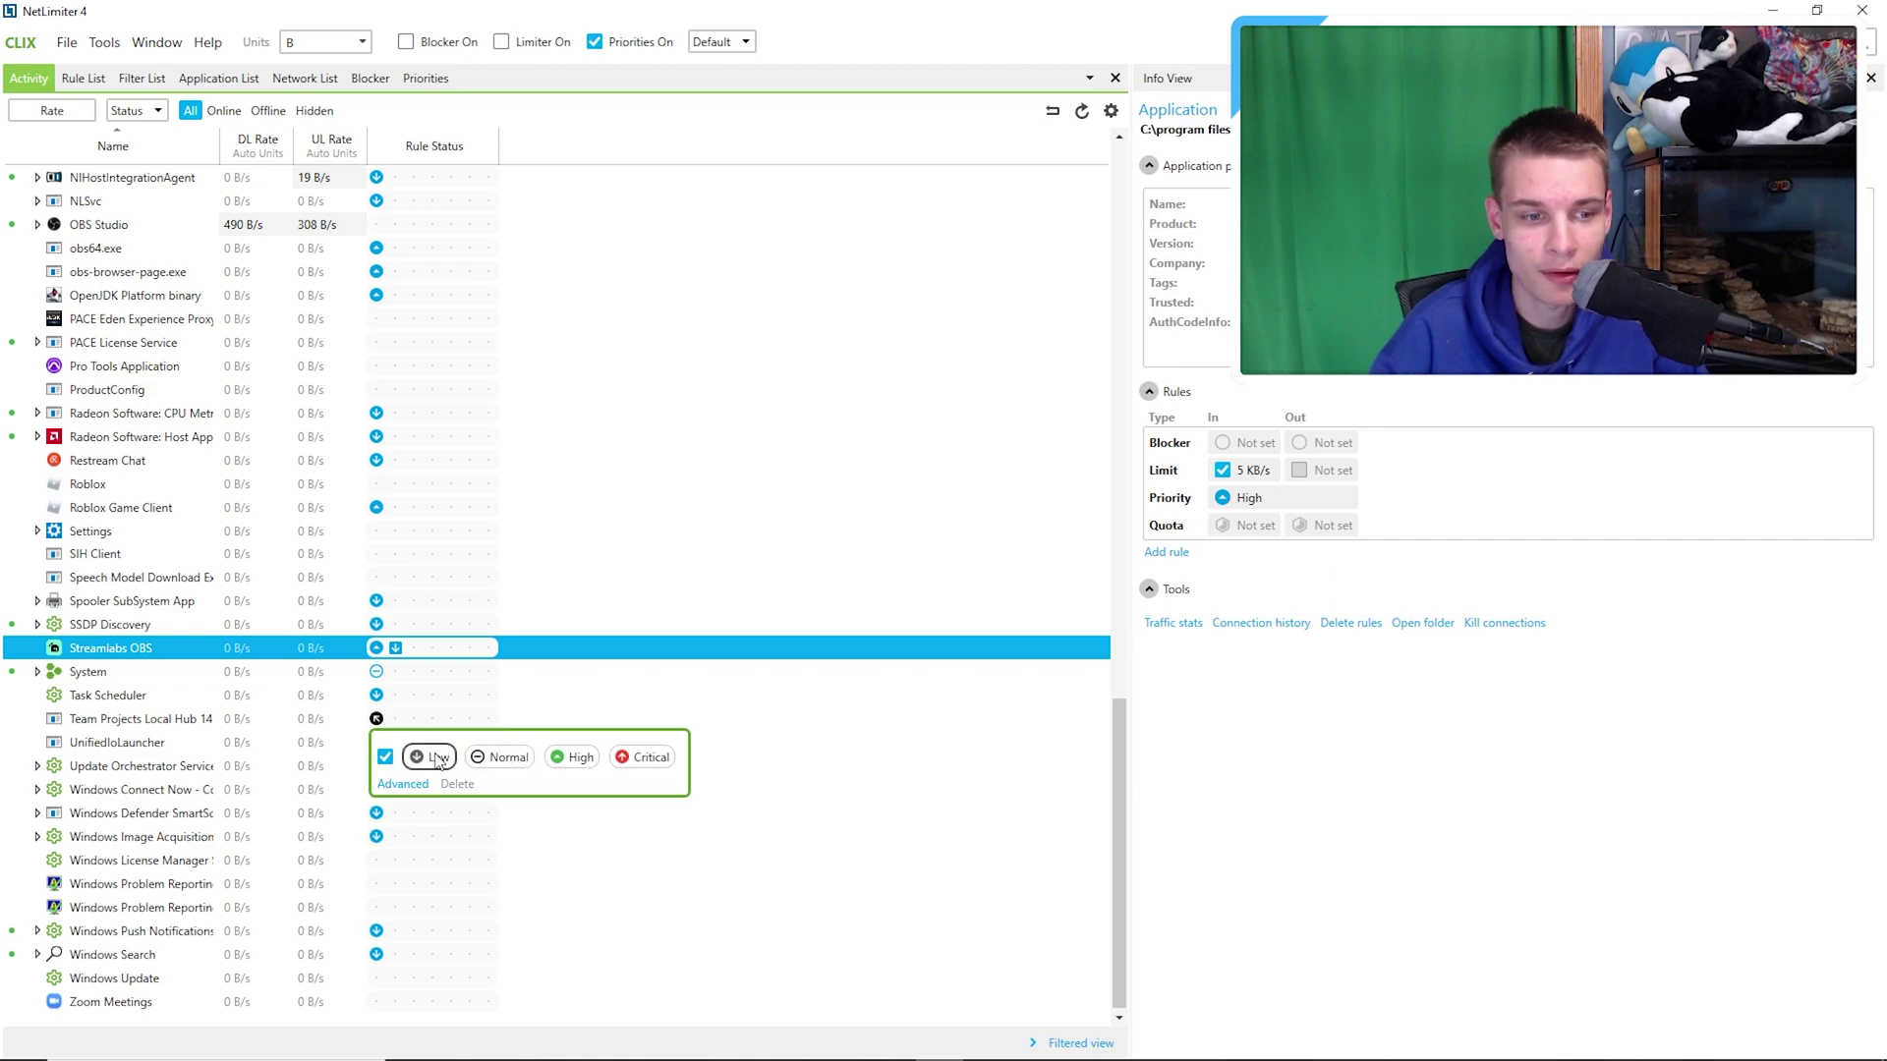
click(438, 757)
click(376, 742)
click(436, 781)
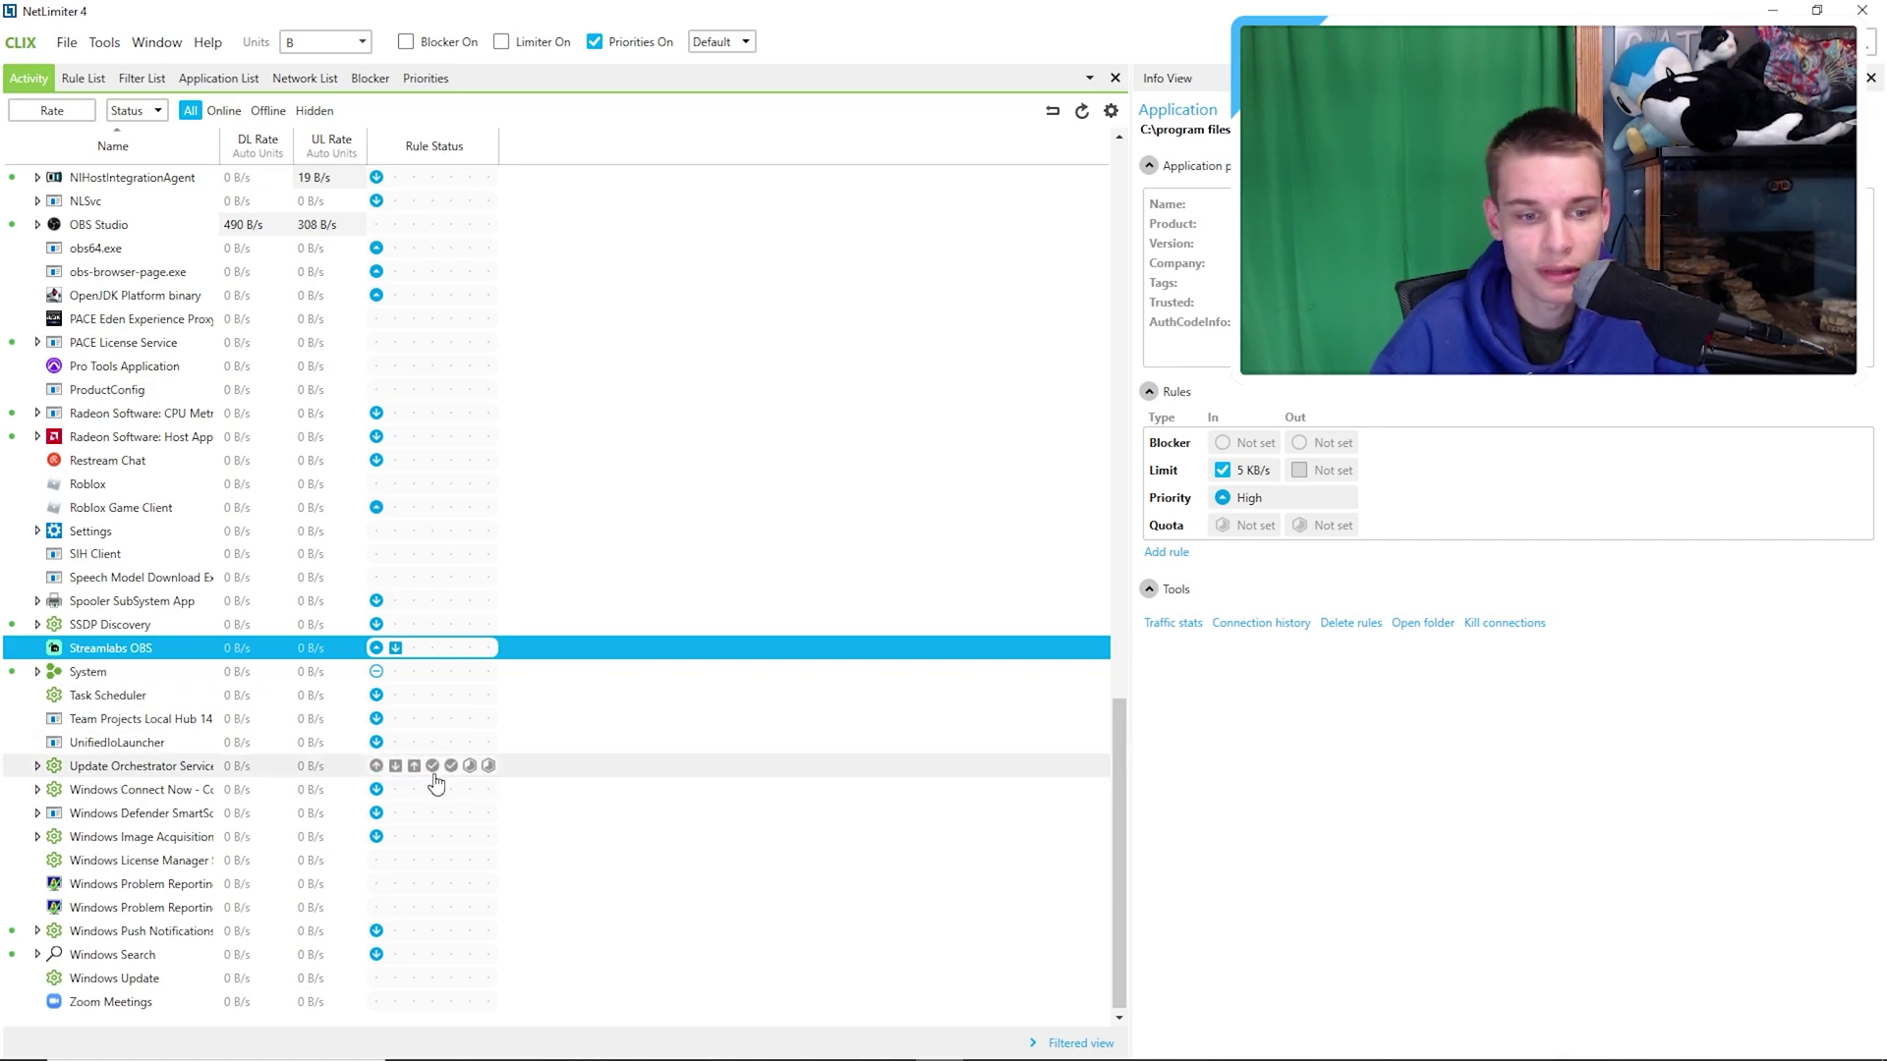